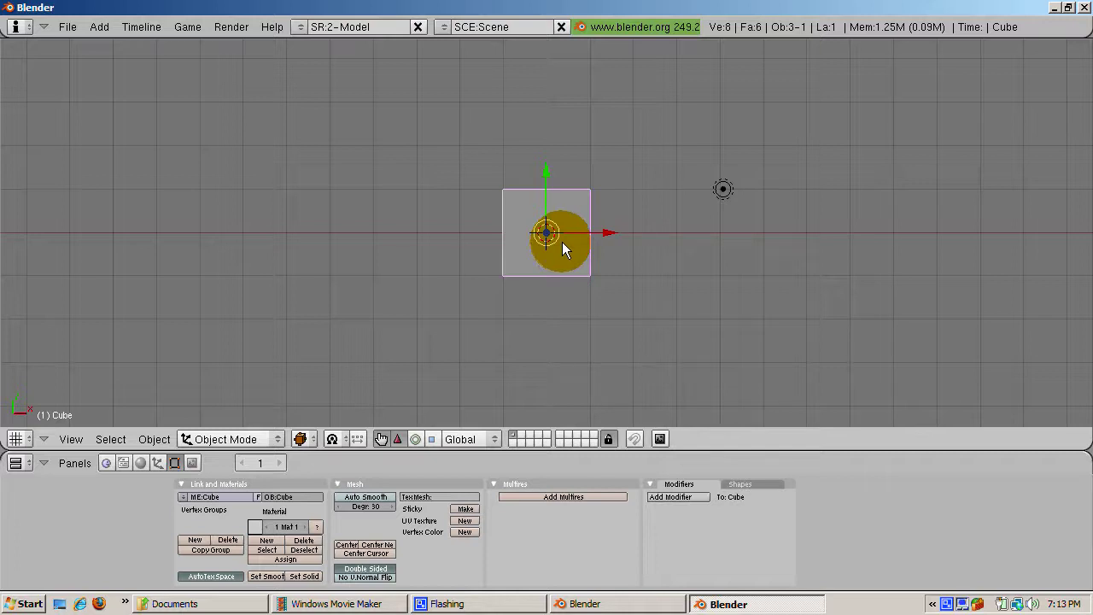
Step: Delete the default cube and add a new text object at the 3D cursor
key(x)
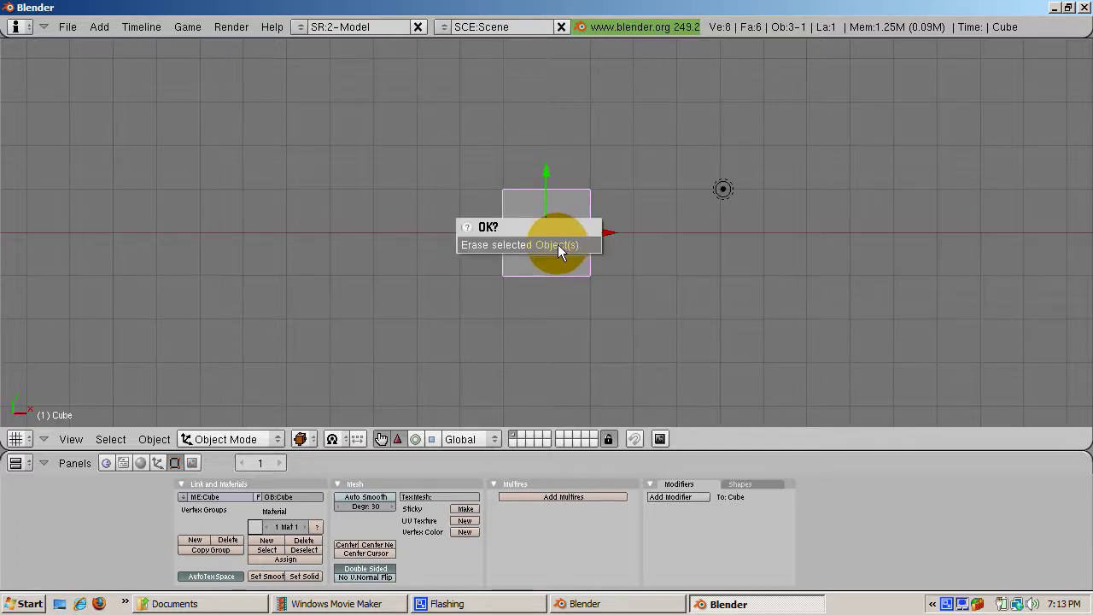
click(558, 245)
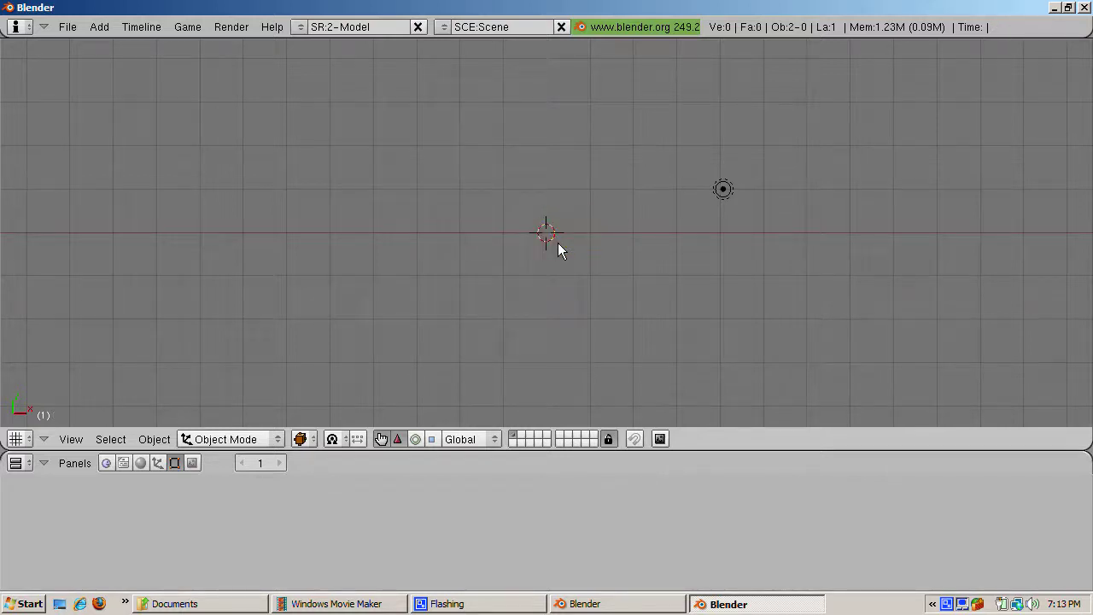
drag(557, 244, 642, 311)
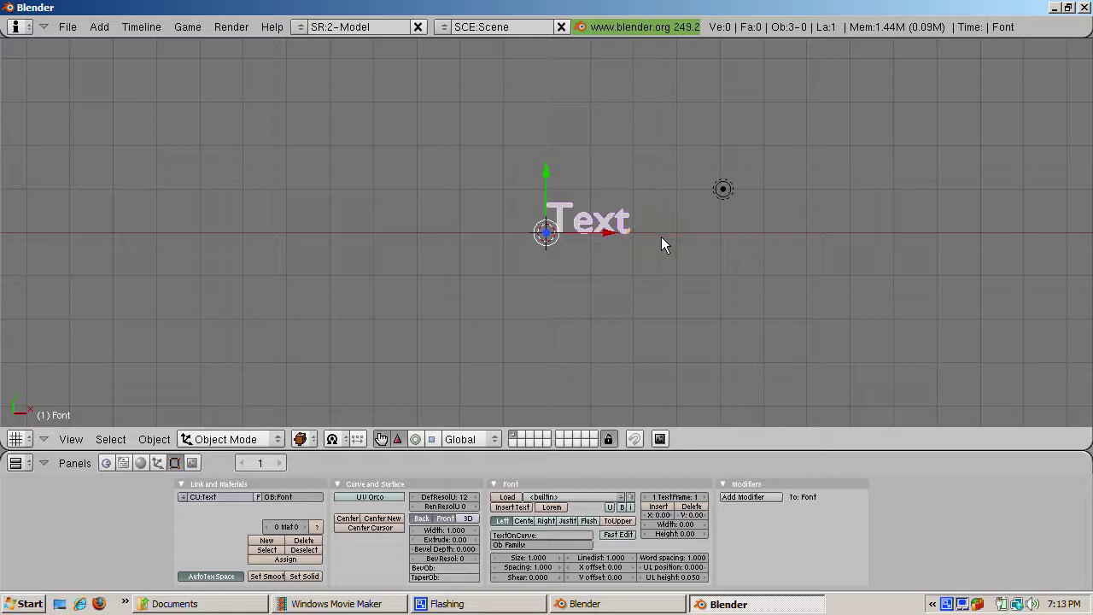
middle_drag(663, 236, 652, 274)
key(KP_1)
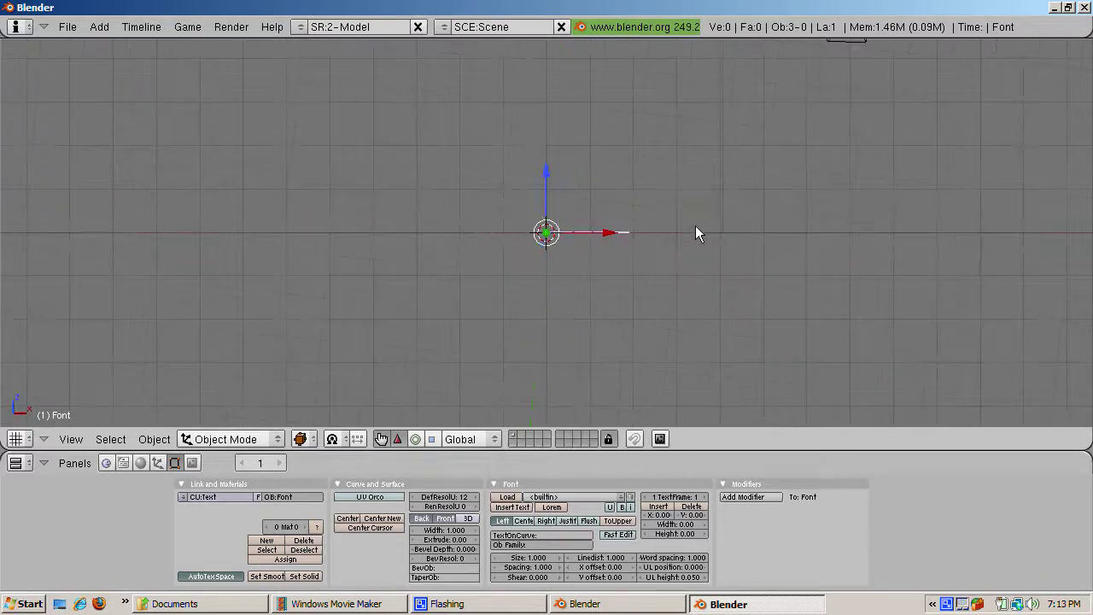
key(KP_7)
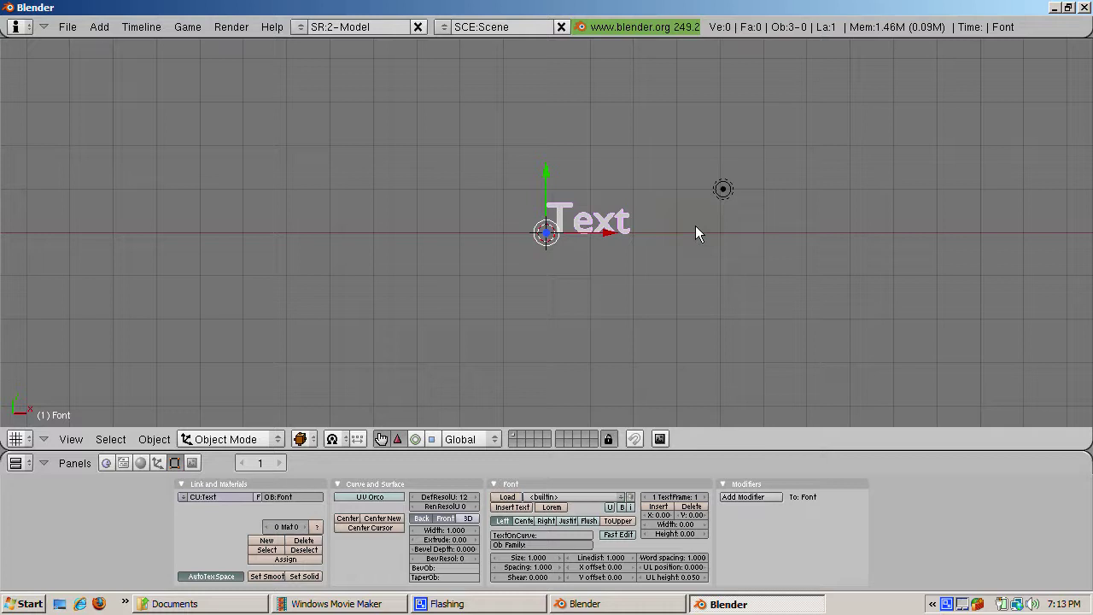
key(s)
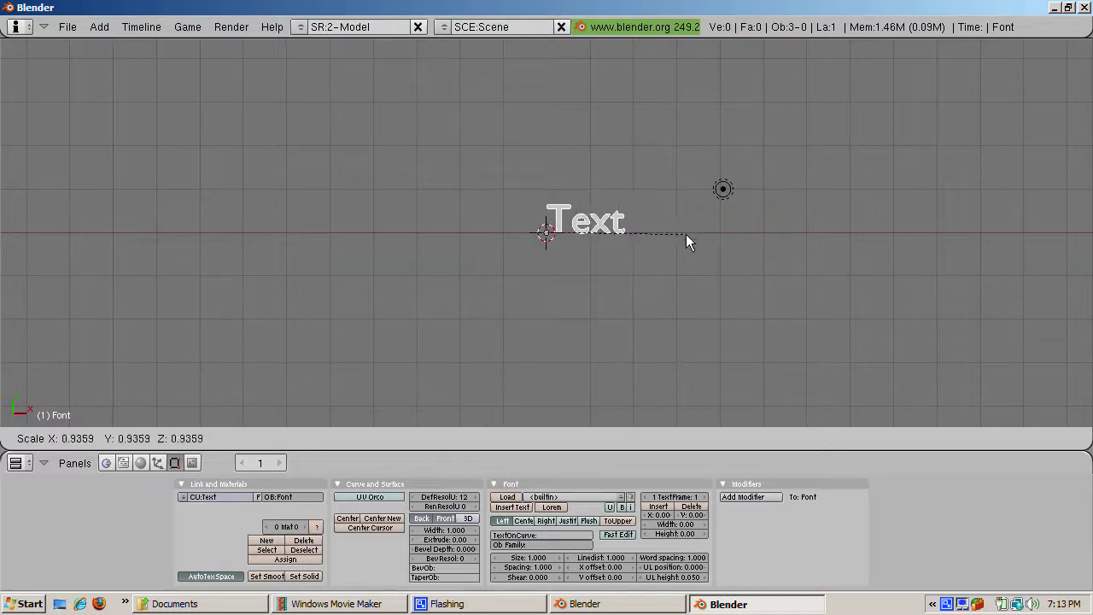
click(692, 236)
key(g)
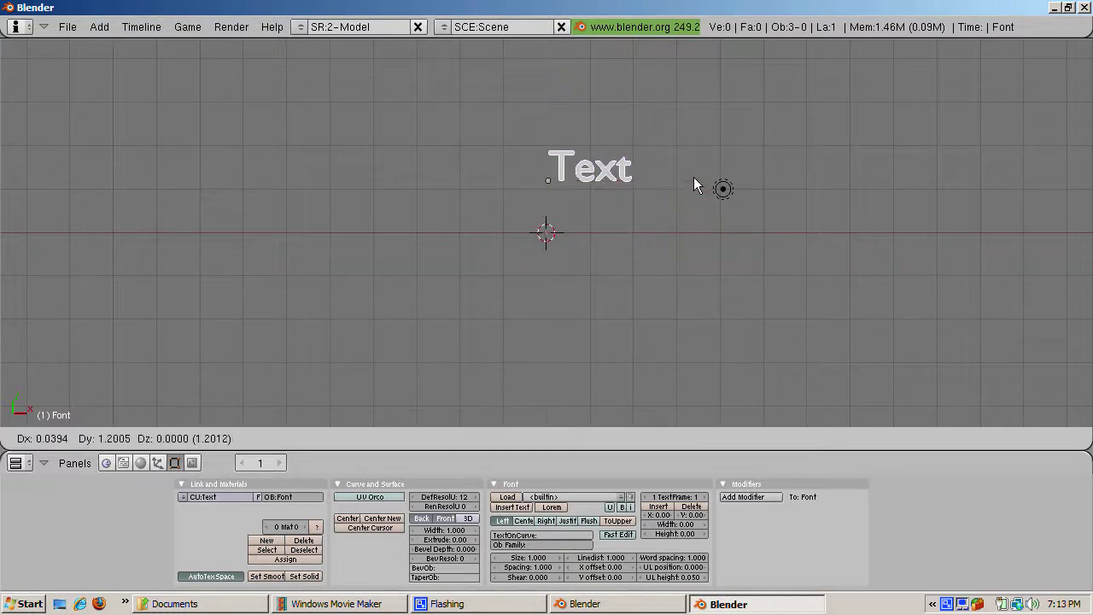
right_click(694, 177)
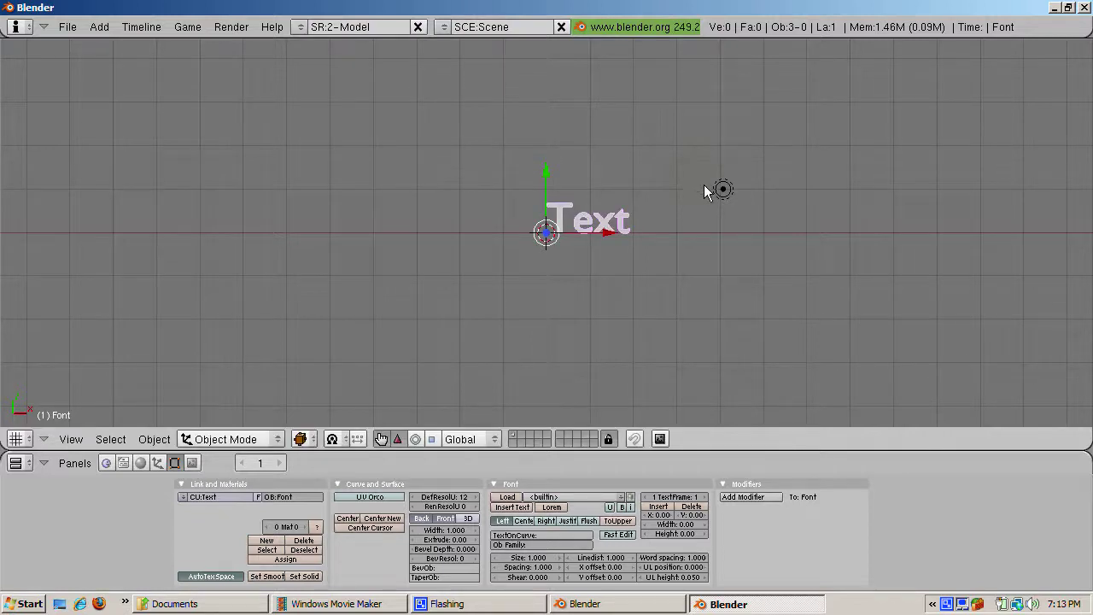
key(s)
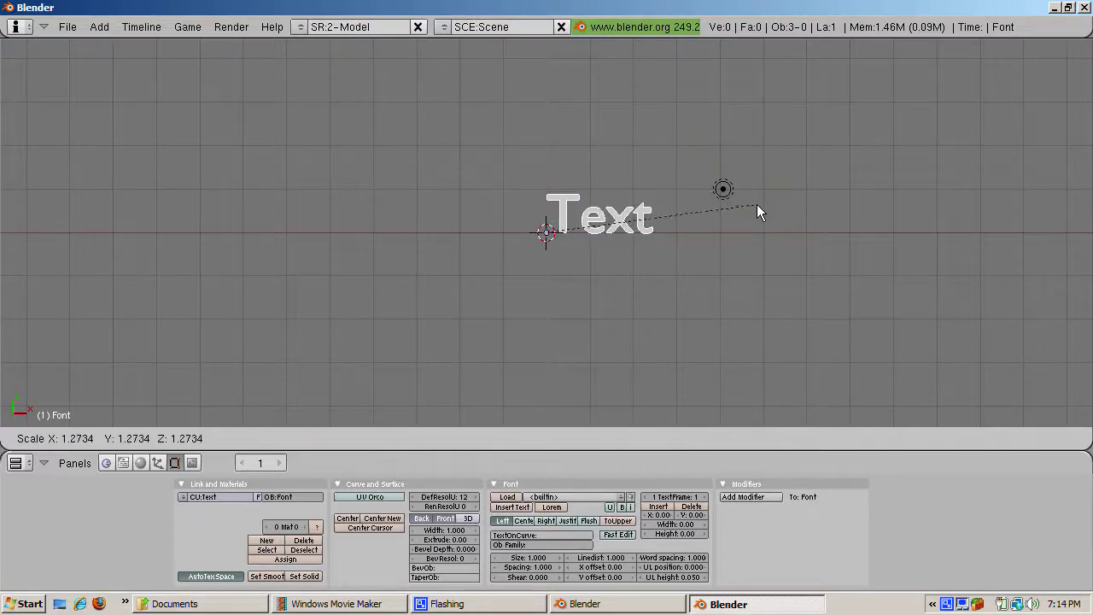
right_click(759, 212)
Step: Switch the text object to Edit Mode and move the text cursor back and forth through its letters, finishing at the end of the line
key(Tab)
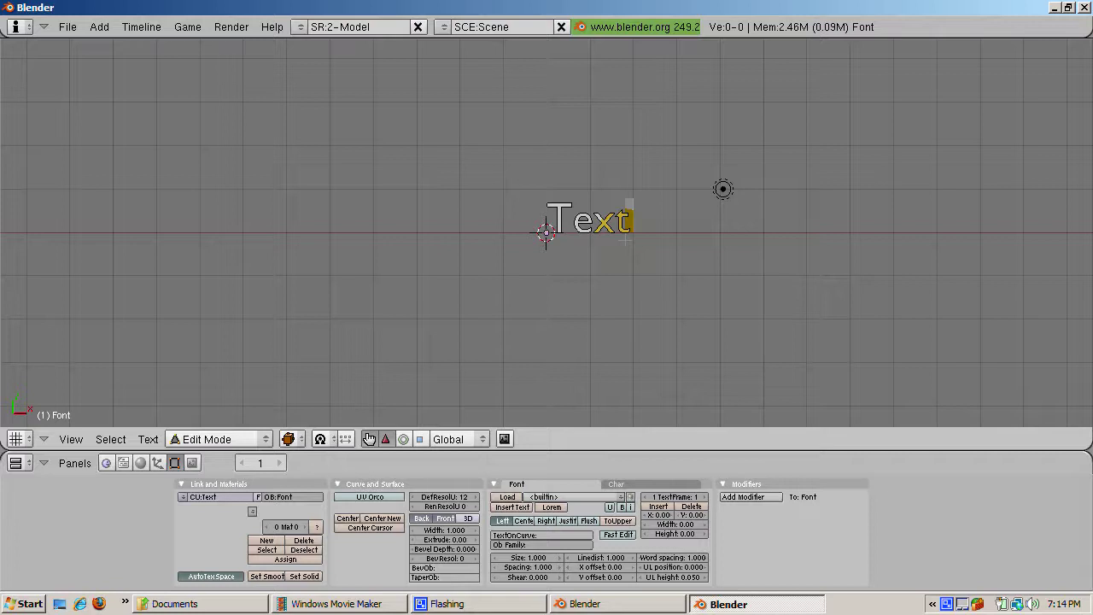
key(Left)
key(Left)
key(Right)
key(Right)
key(Left)
key(Left)
key(Left)
key(Right)
key(Left)
key(Left)
key(Right)
key(Right)
key(Right)
key(Right)
key(Home)
key(End)
Step: Replace the default word in the text object with a person's full name
key(BackSpace)
key(BackSpace)
key(BackSpace)
key(BackSpace)
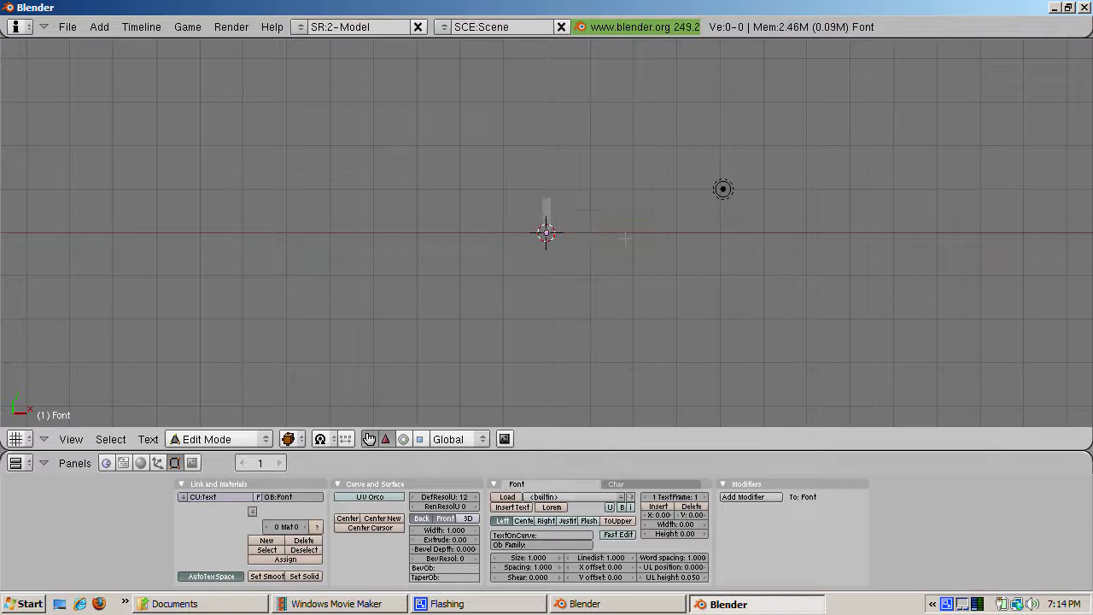
text(Ira Krakow)
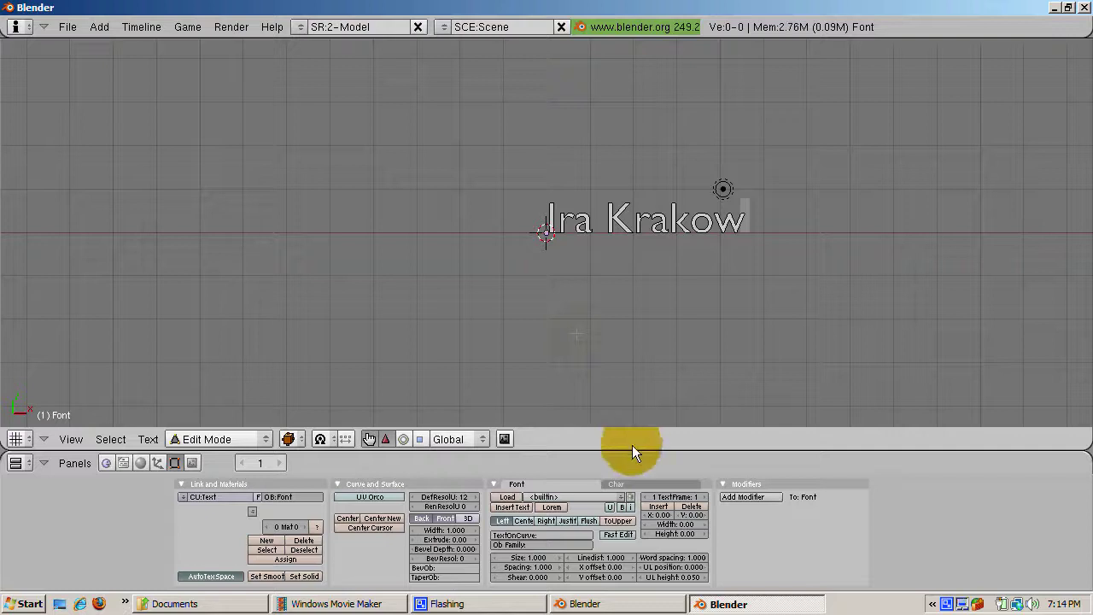
Step: Examine the character table and its list of Unicode sets, and return to the font settings
drag(635, 491, 635, 482)
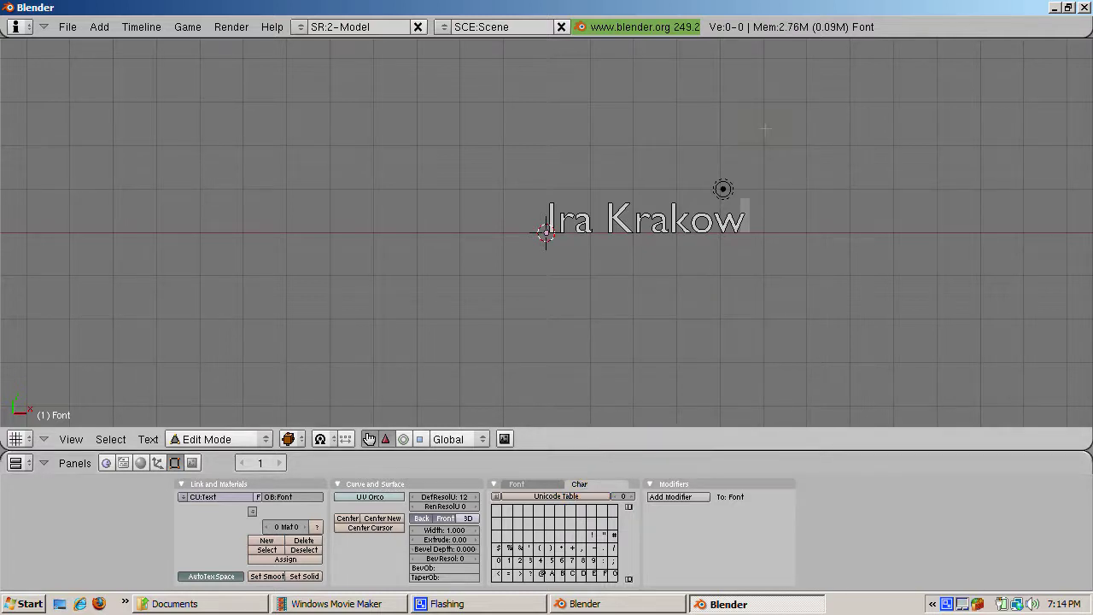
key(alt+g)
key(BackSpace)
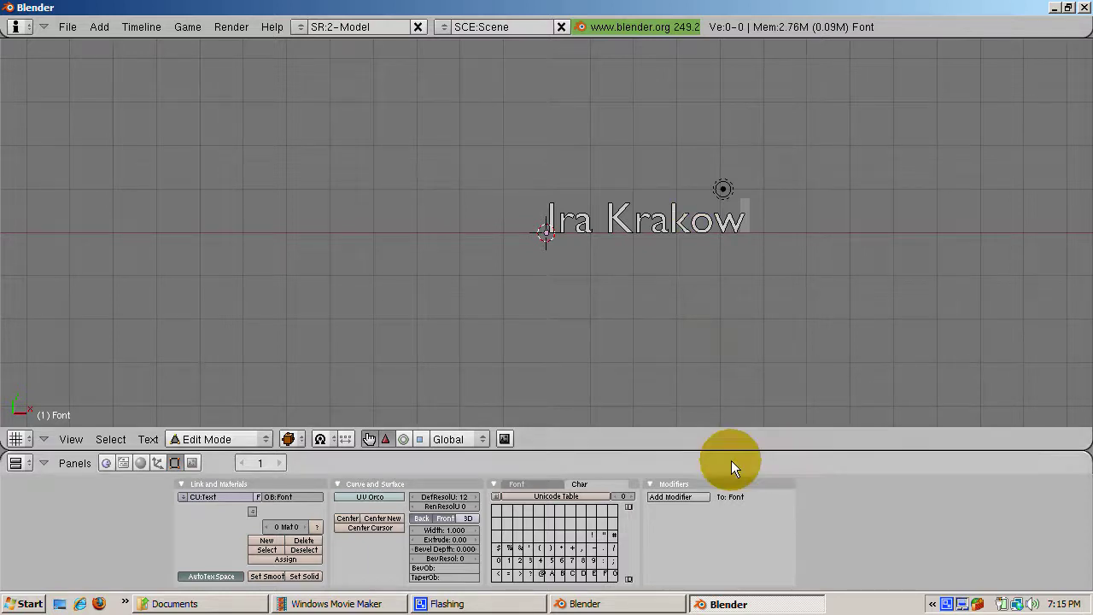
click(564, 496)
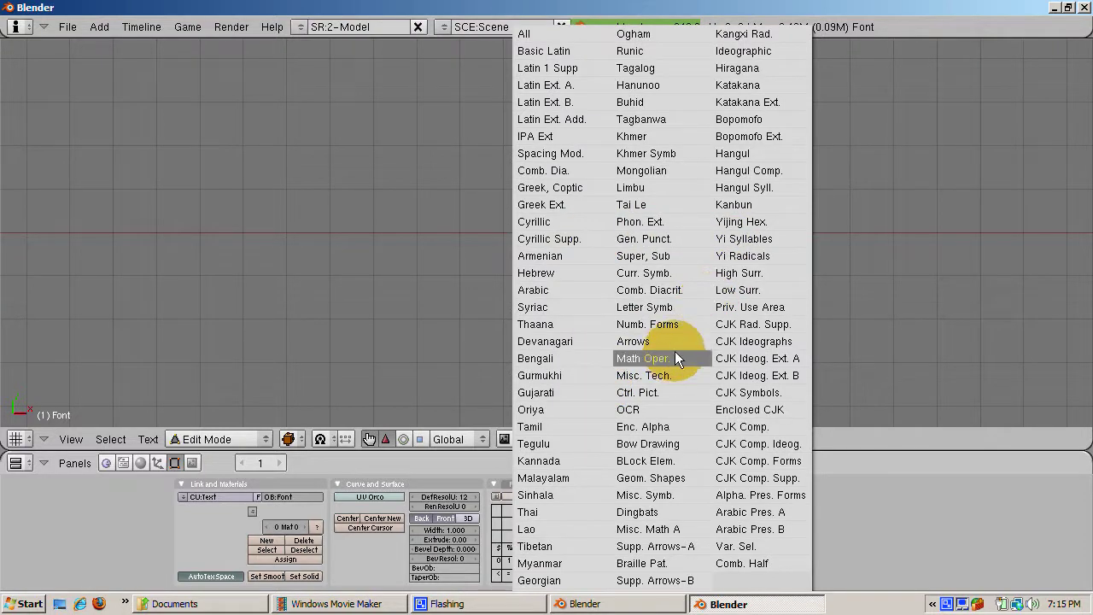
key(Escape)
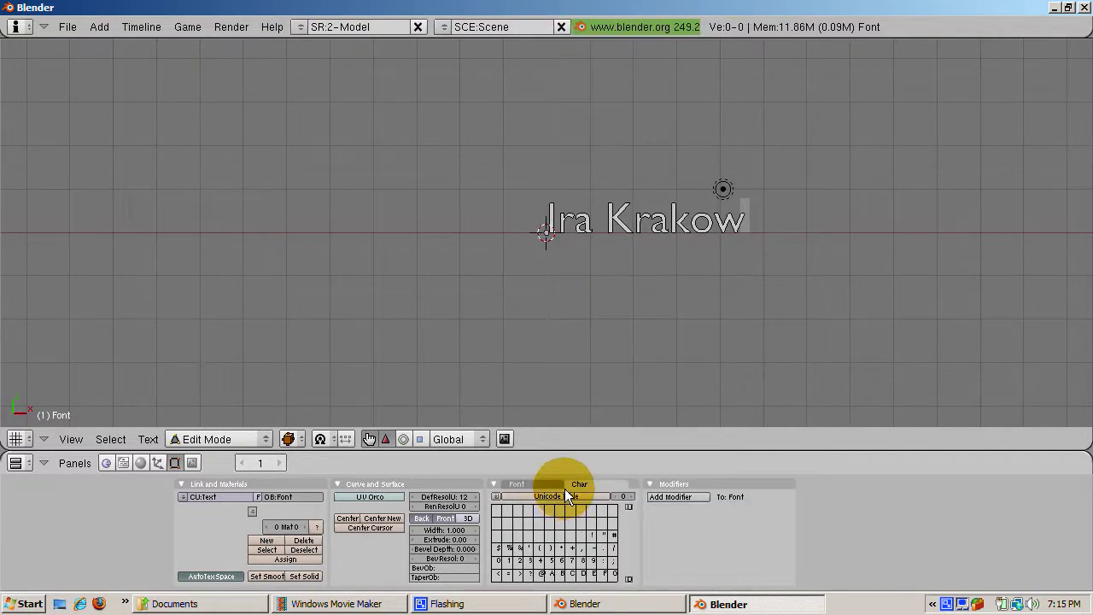
click(542, 484)
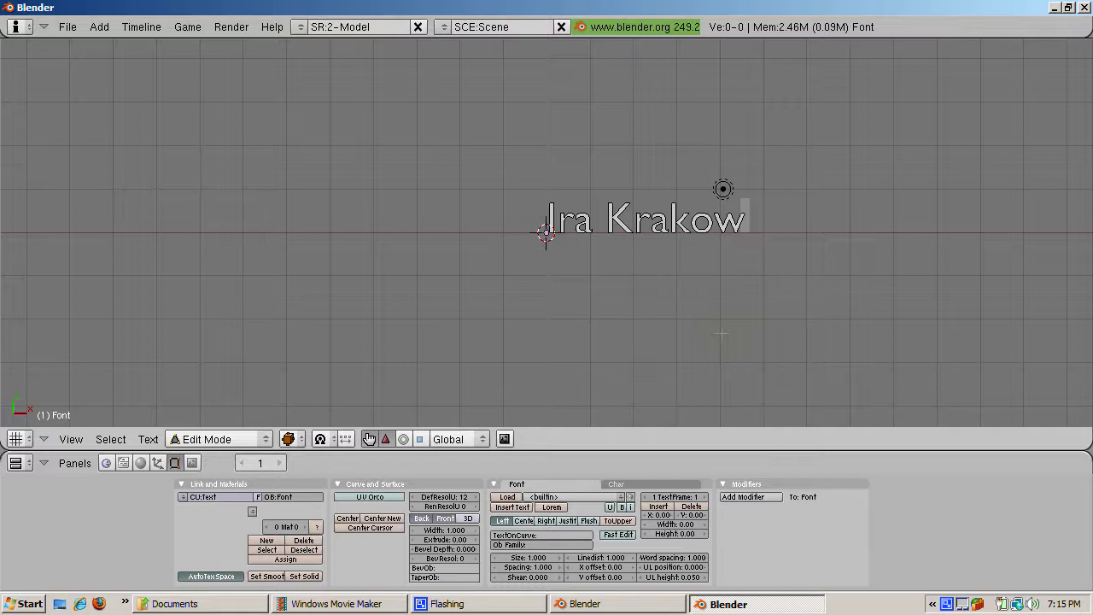
Step: Copy the first name from the start of the text and paste it at the end of the line
key(Home)
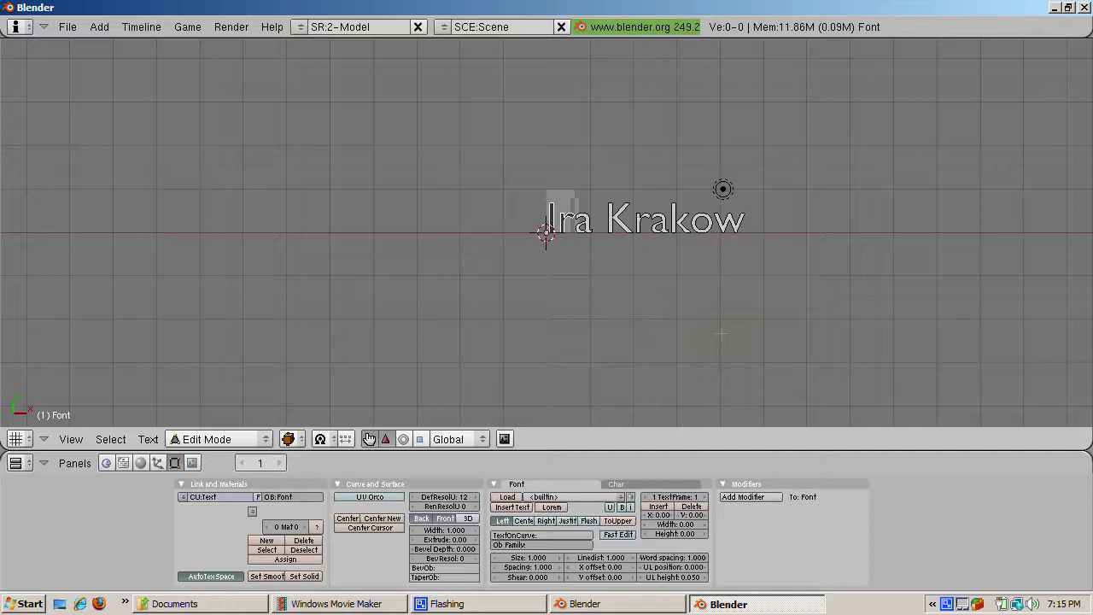
key(shift+Right)
key(ctrl+c)
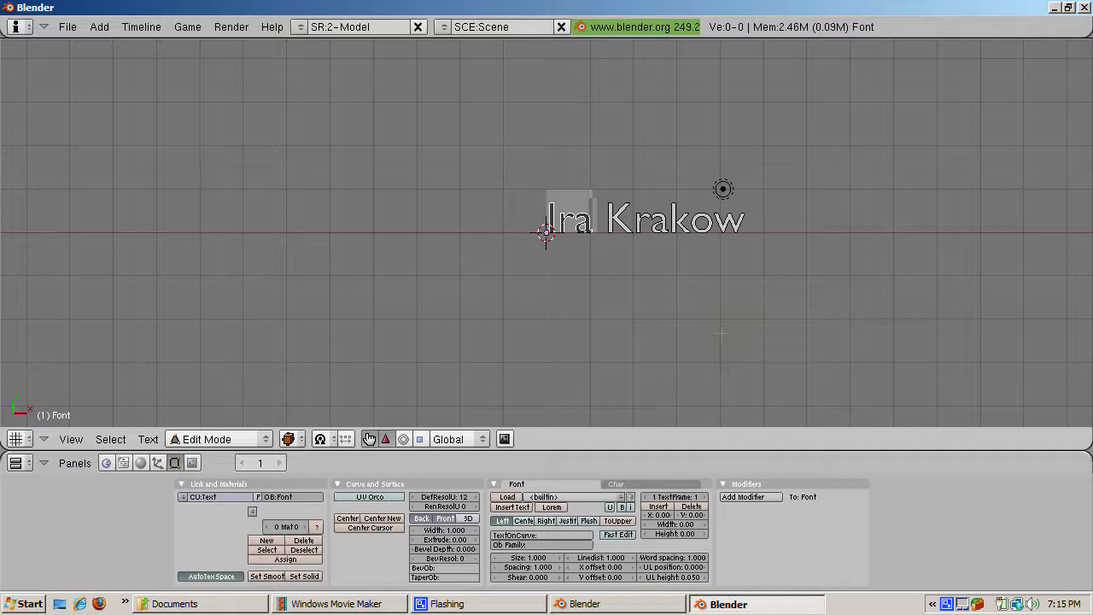
key(End)
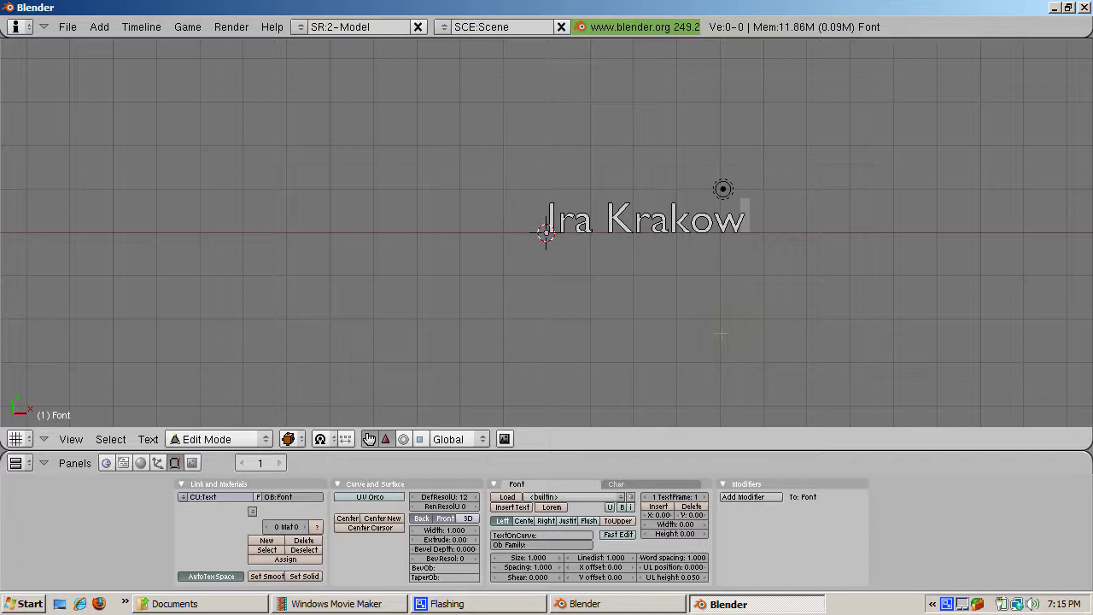
key(ctrl+v)
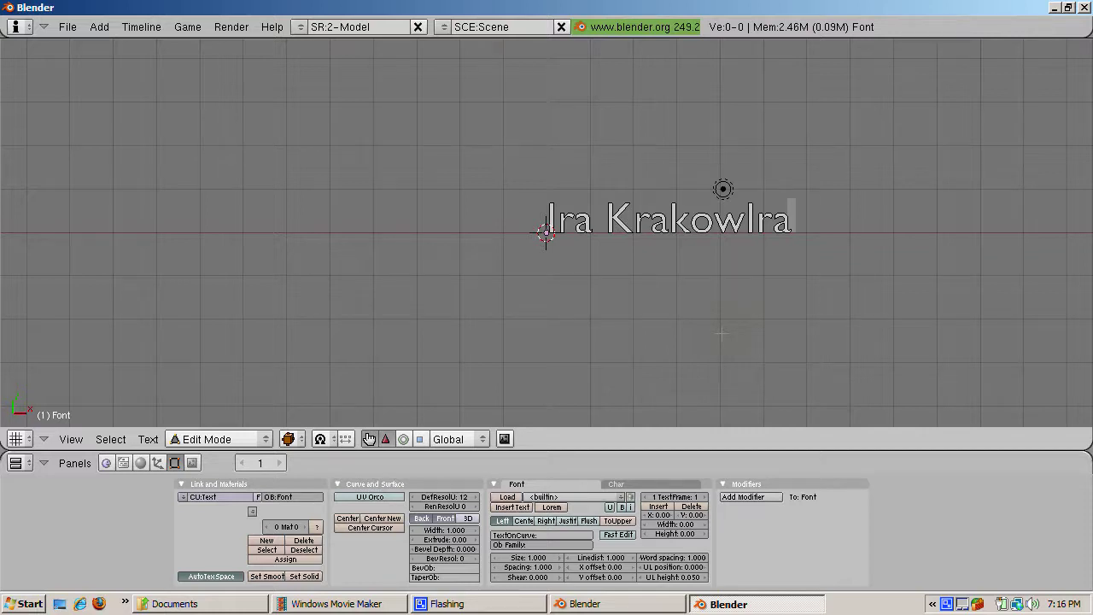
Step: Select the surname in the middle of the text and underline it
key(Left)
key(Left)
key(Left)
key(Left)
key(Left)
key(Left)
key(Left)
key(Left)
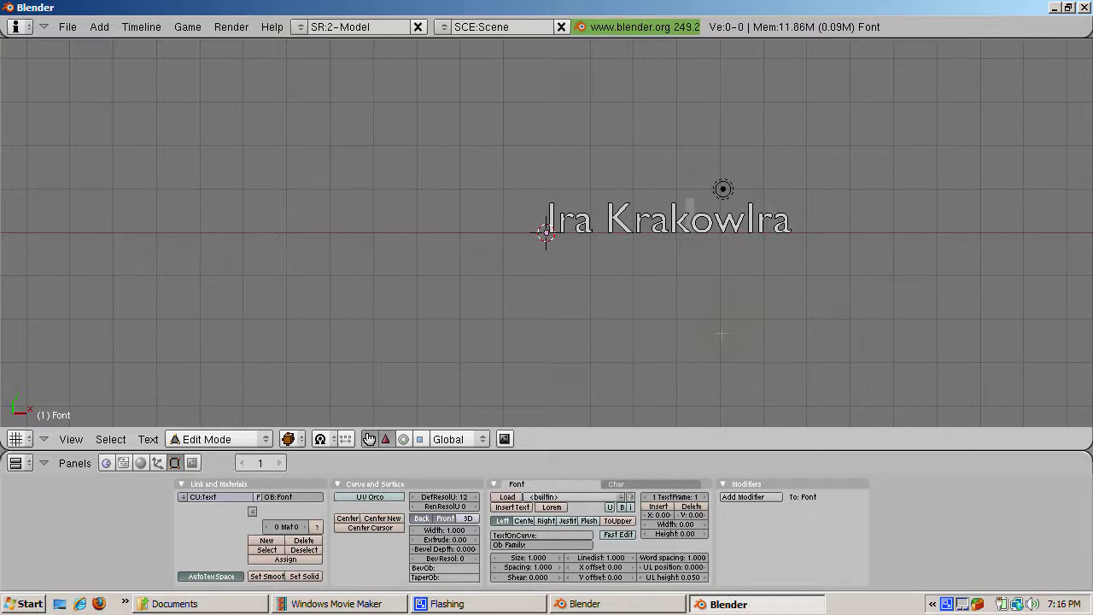
key(Left)
key(shift+Right)
key(shift+Right)
key(shift+Right)
key(shift+Right)
key(shift+Right)
key(shift+Right)
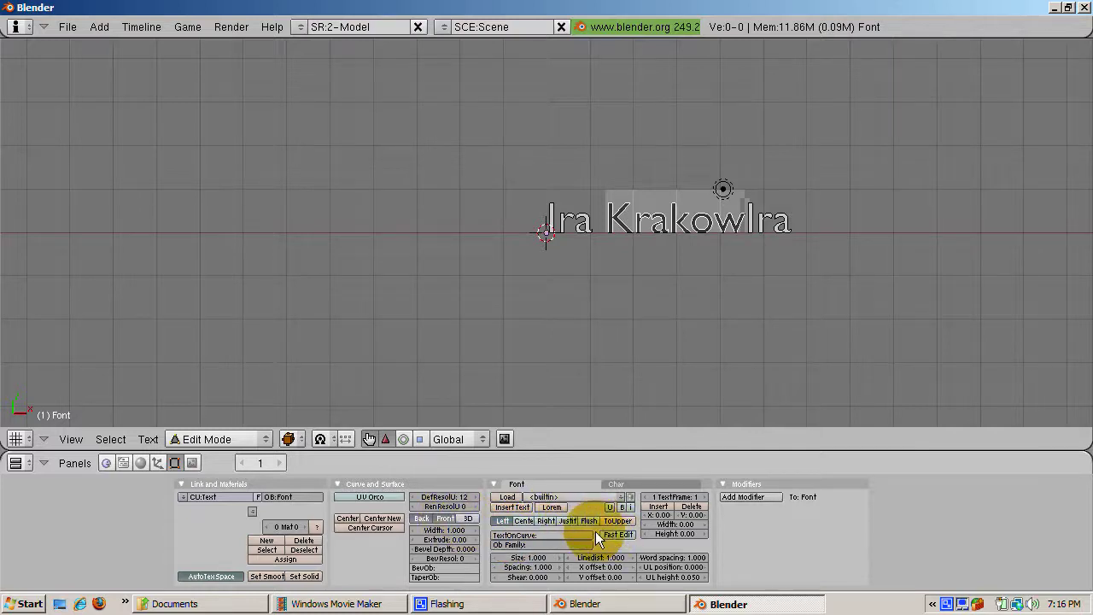
click(609, 507)
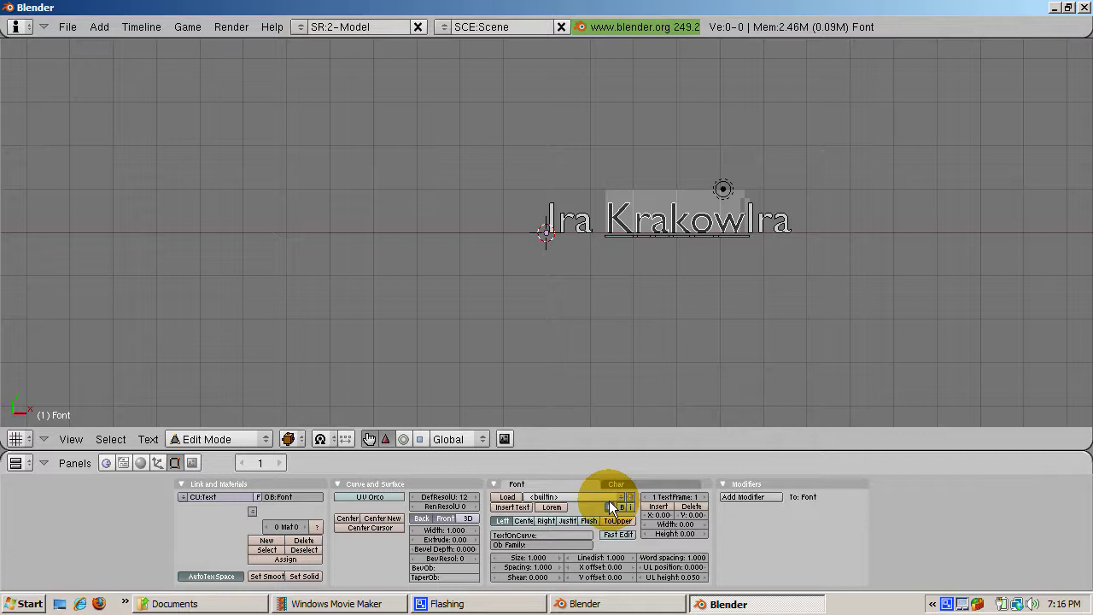
click(709, 212)
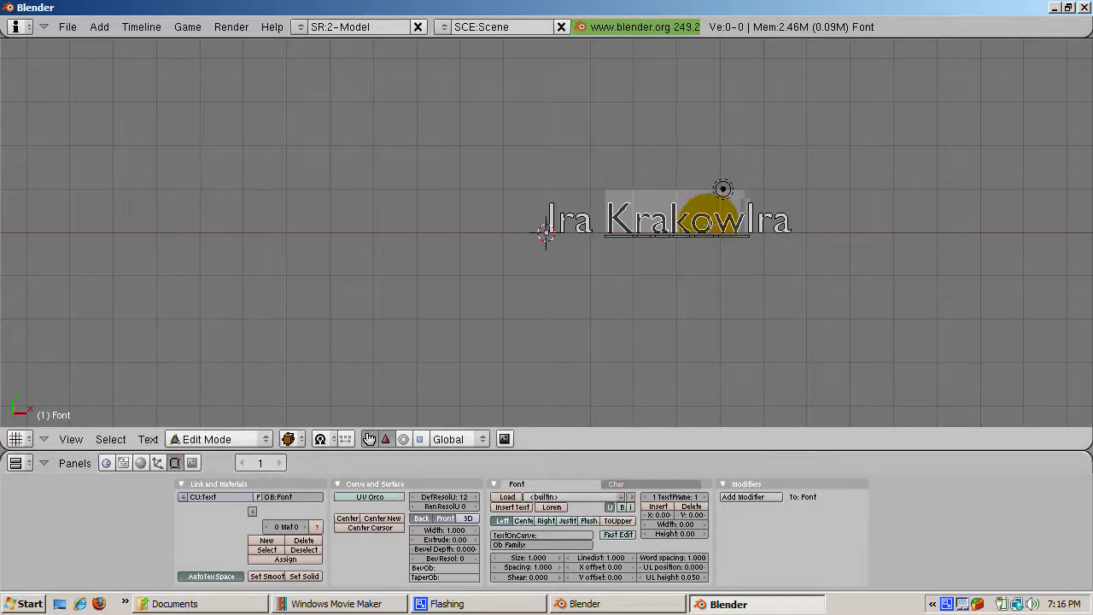
Step: Jump the text cursor by word between the end of the line and the start of the underlined surname
key(End)
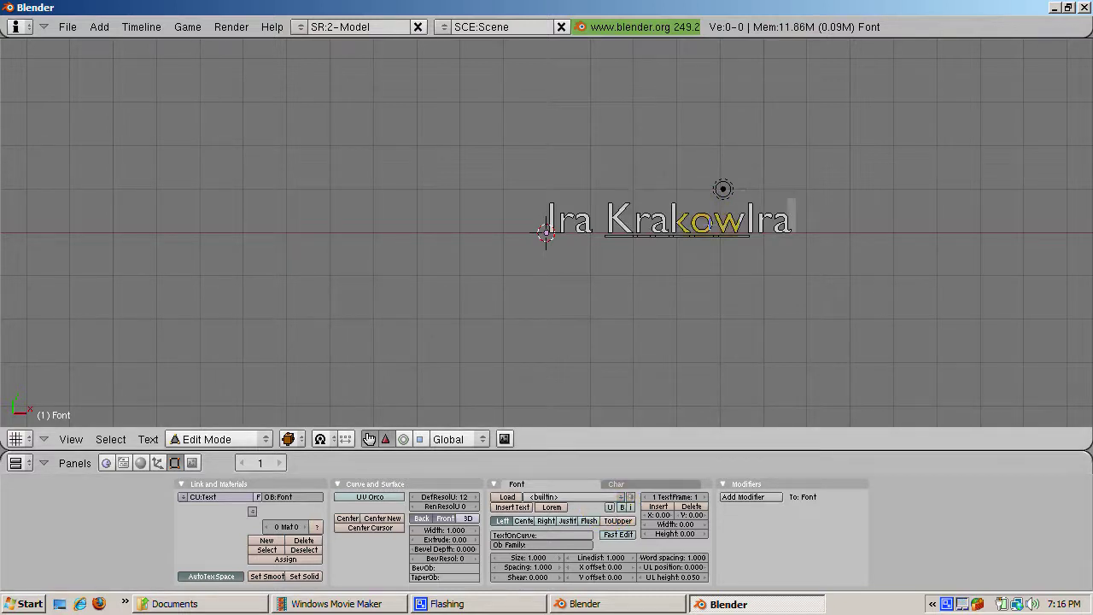
key(ctrl+Left)
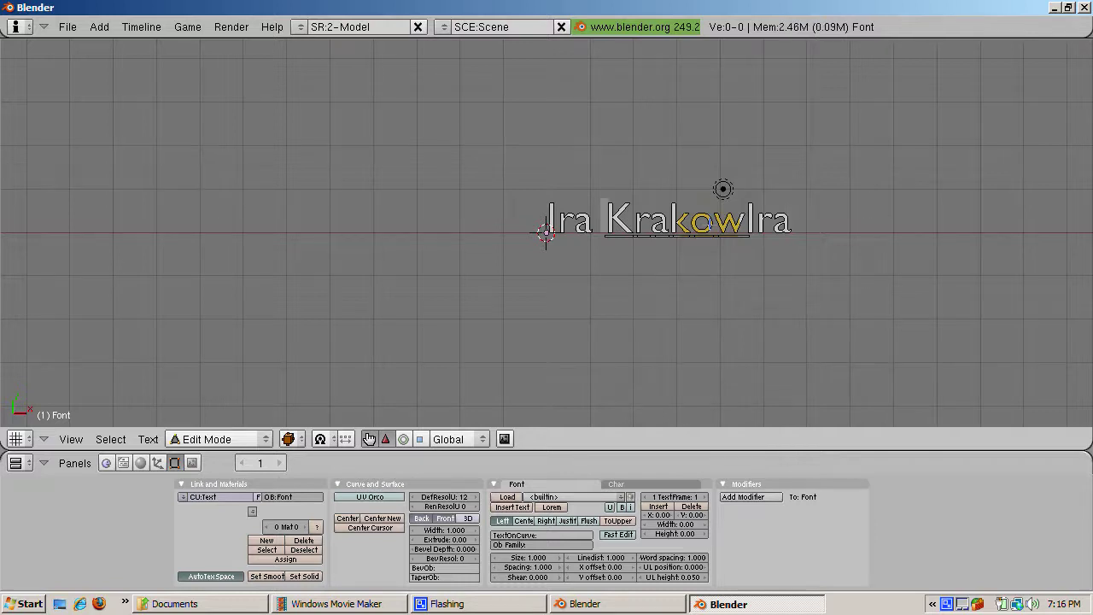
key(End)
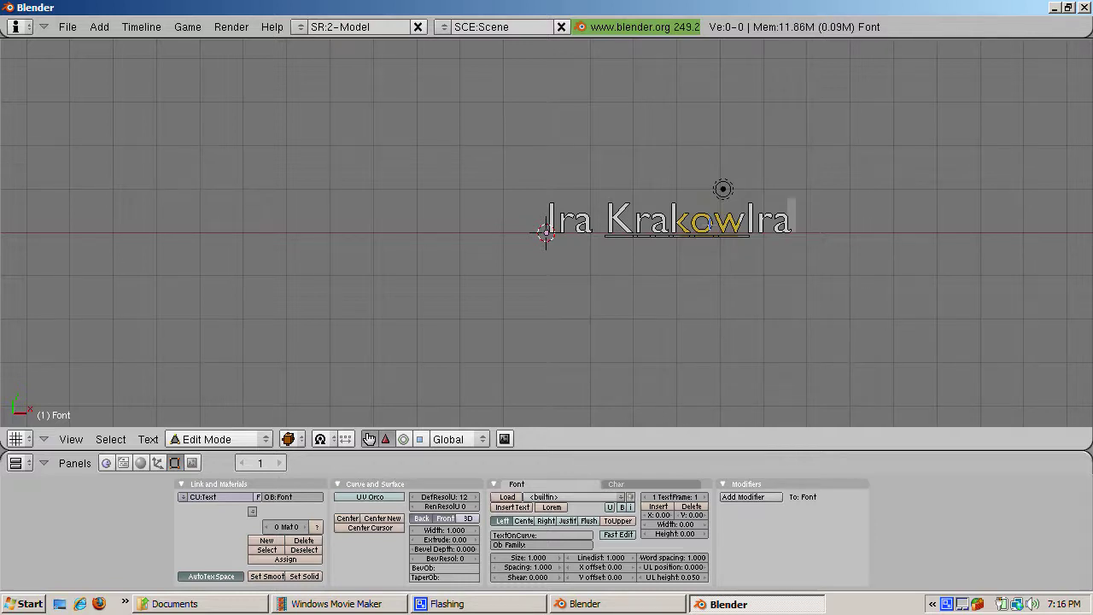
key(ctrl+Left)
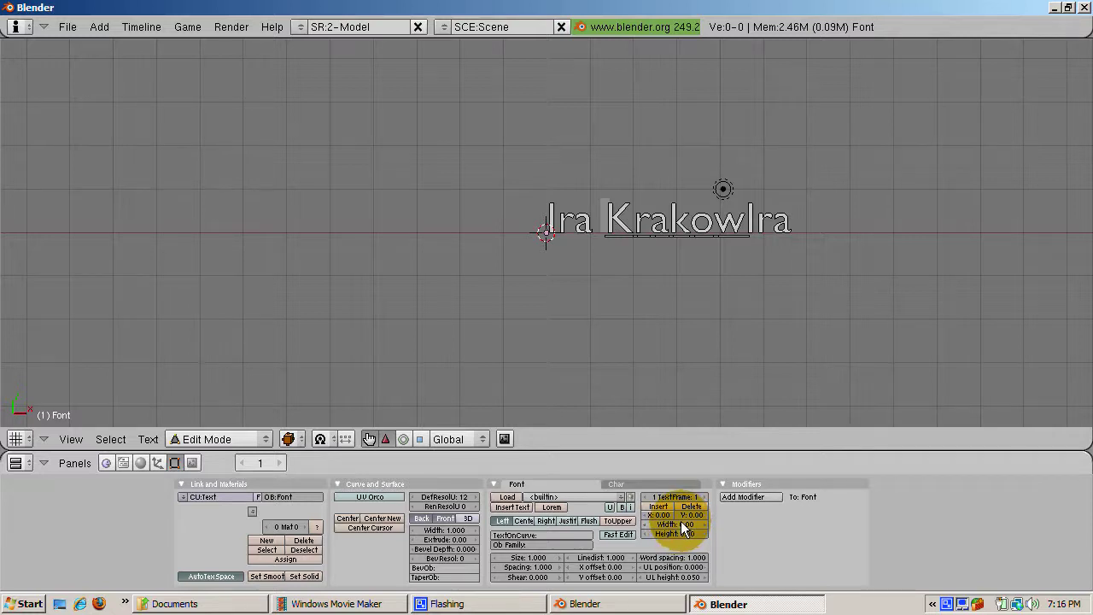
key(shift+Left)
key(shift+Left)
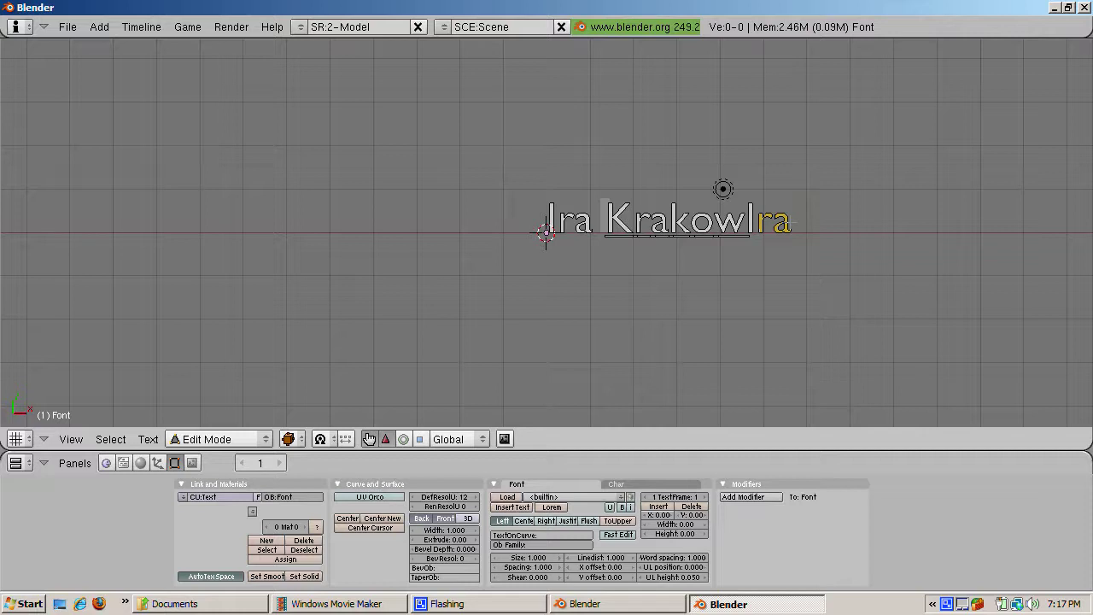
Step: Insert the contents of HelloWorld.txt at the end of the text and set the text frame's width to 10
key(End)
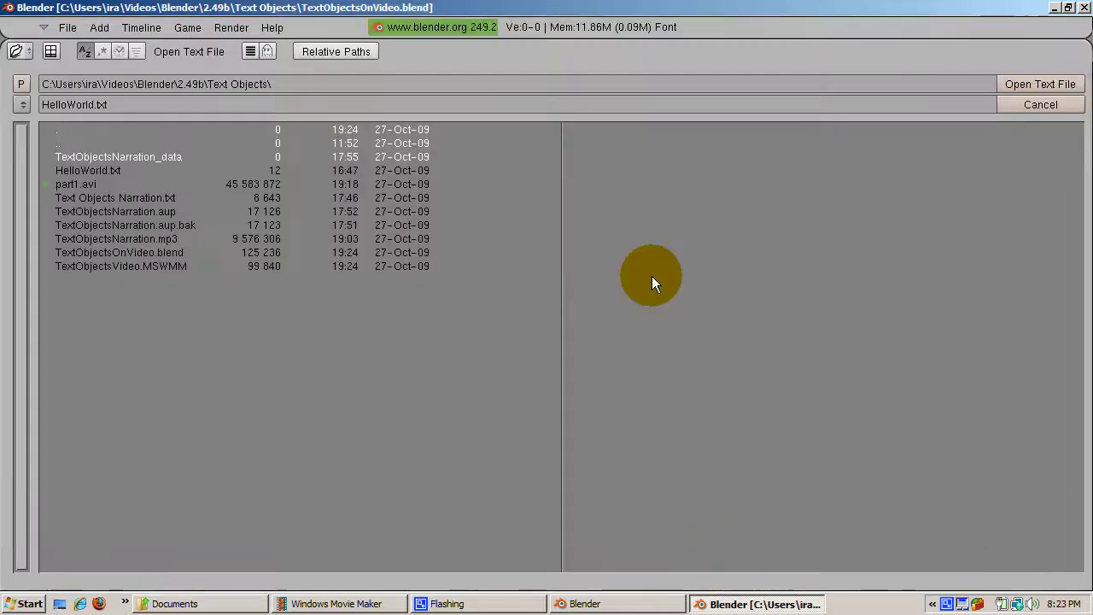
click(1019, 83)
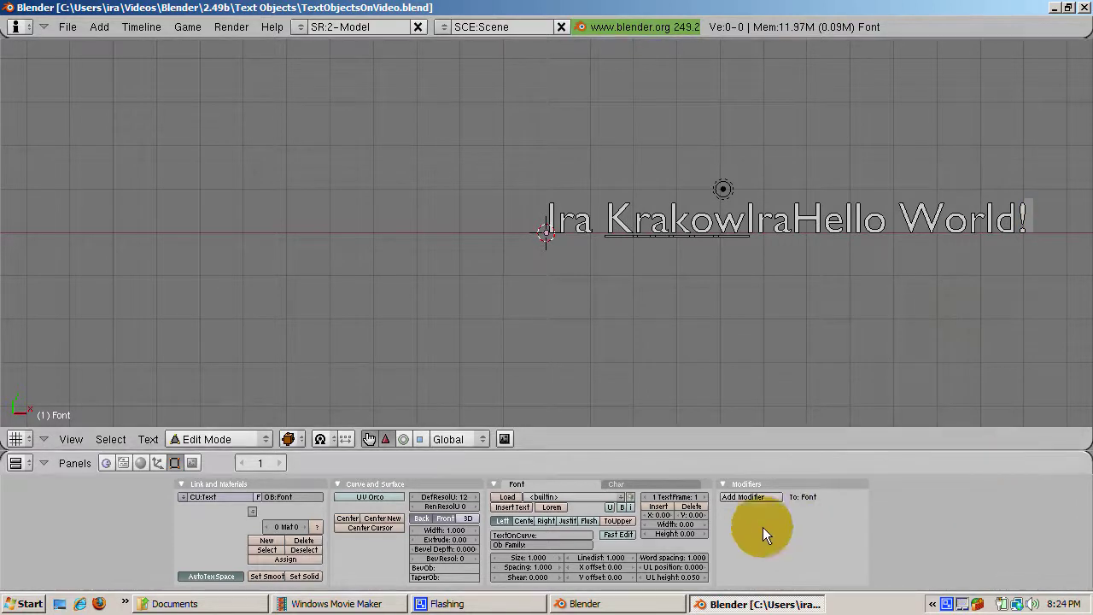
click(685, 523)
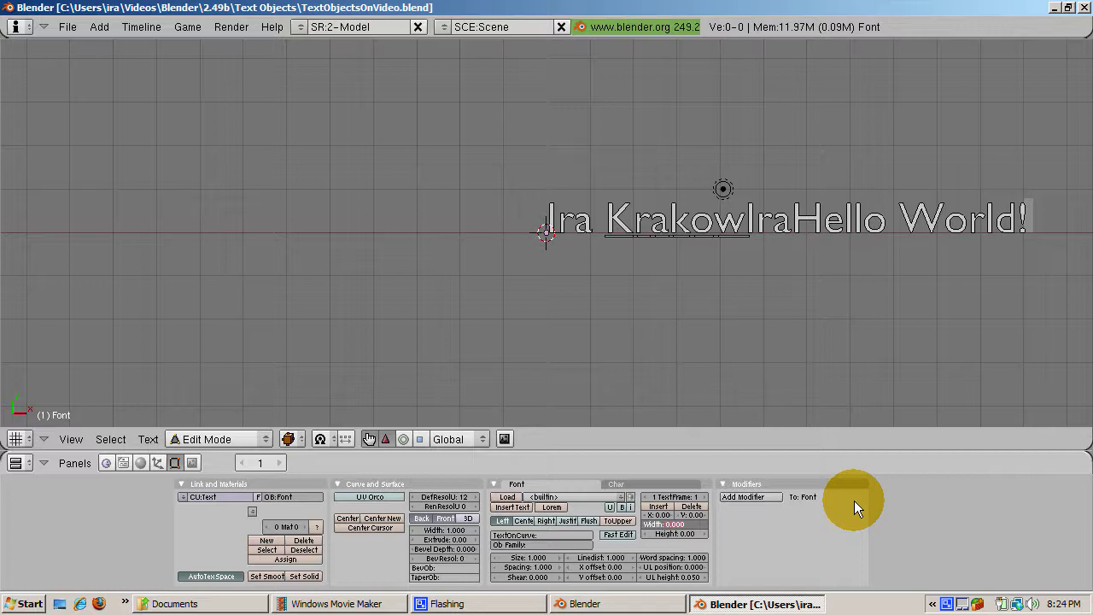
text(10)
key(Return)
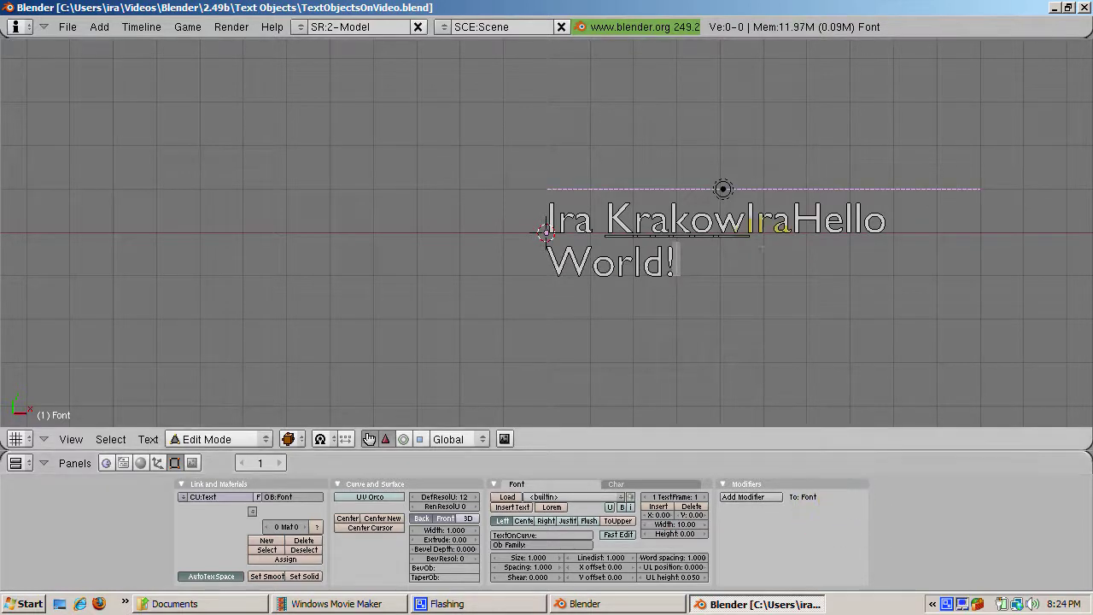
key(shift+Left)
key(shift+Left)
key(shift+Left)
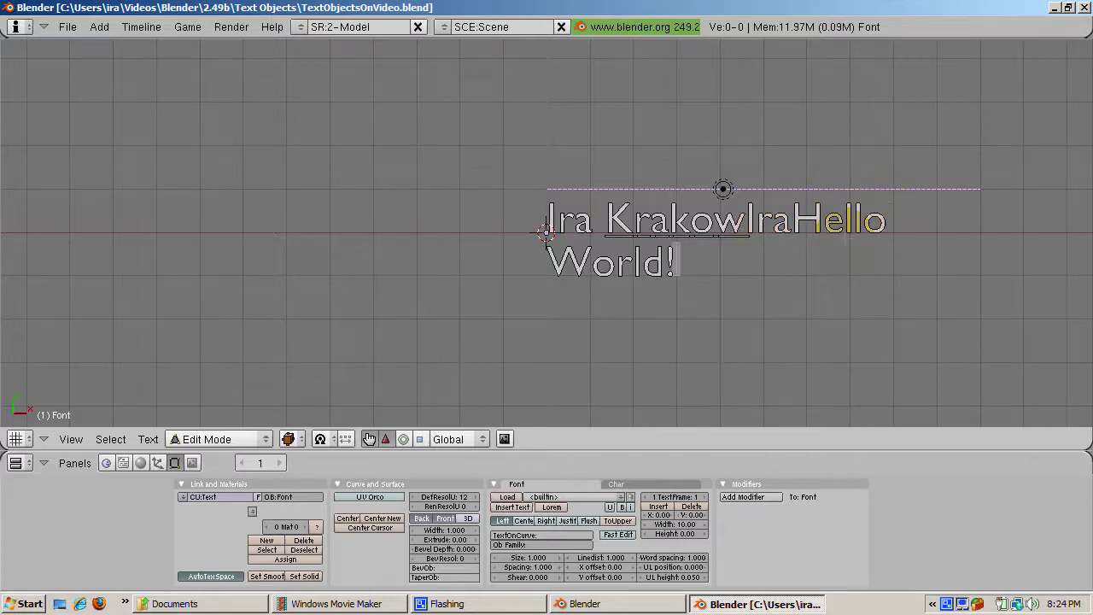
Step: Try right, centred and flush alignment on the text inside its frame
key(Left)
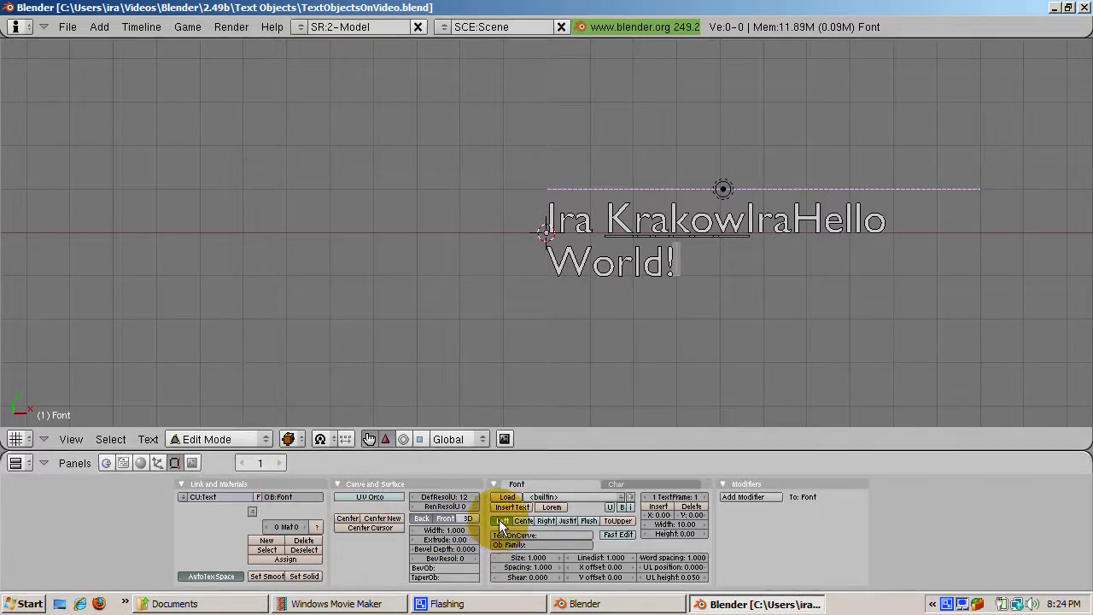
click(551, 519)
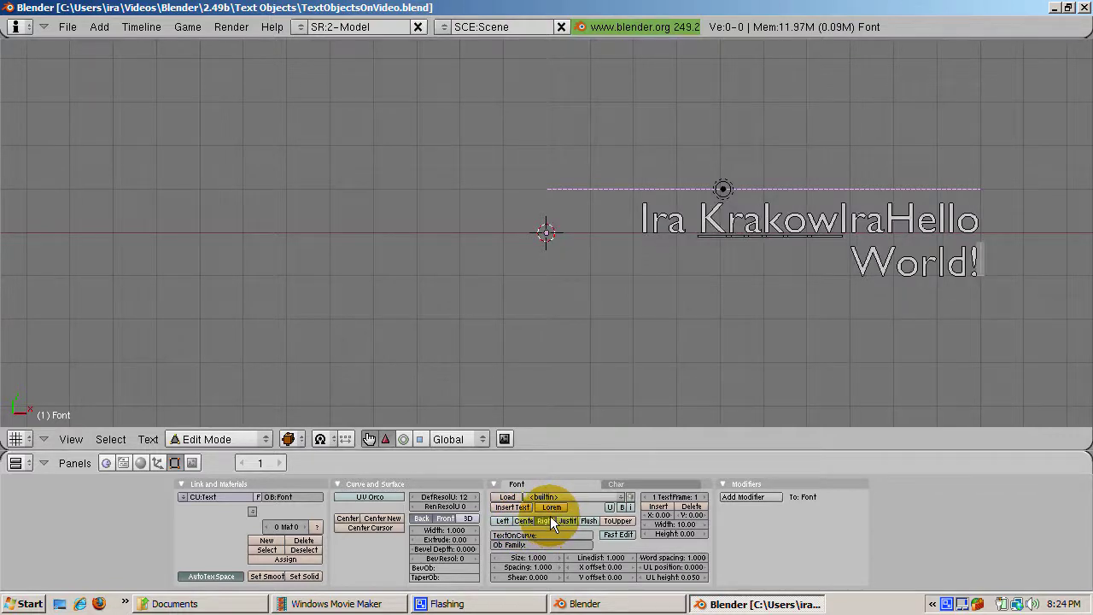
click(521, 521)
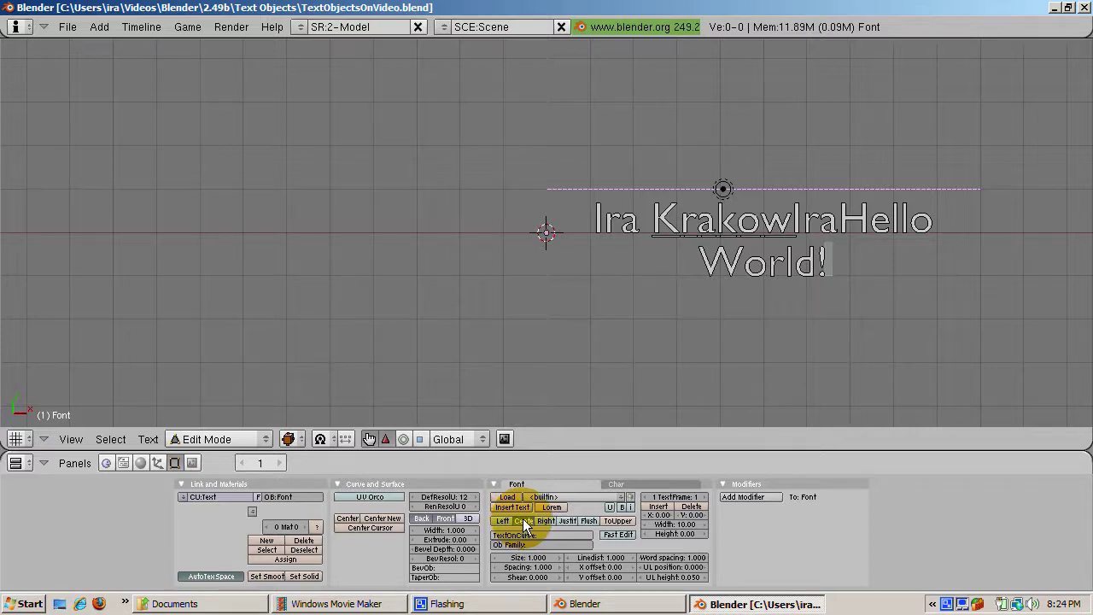
click(589, 521)
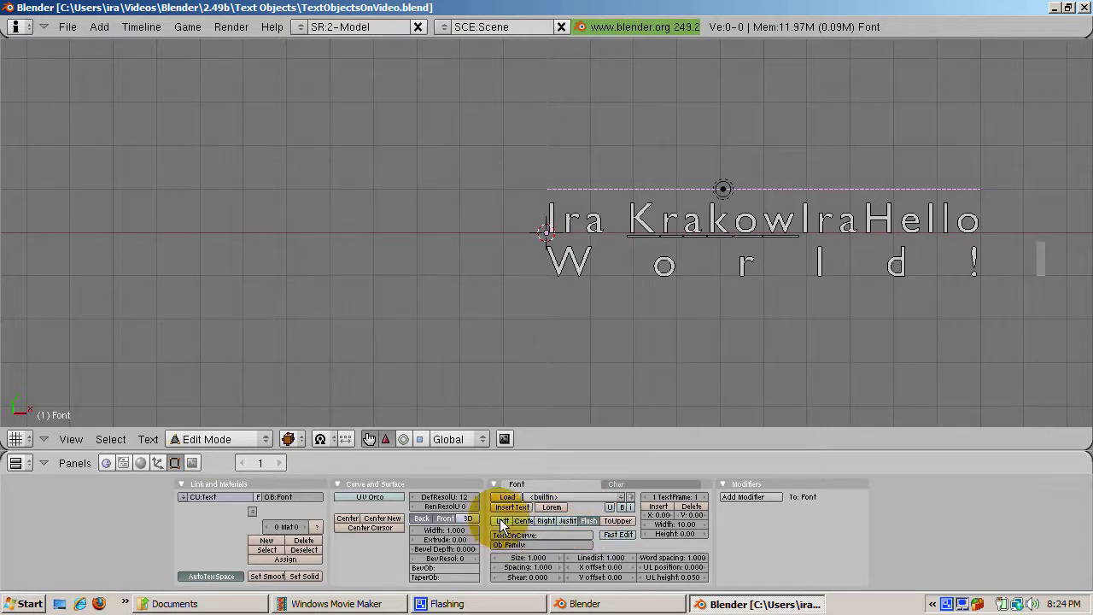
Step: Convert the whole text to uppercase and back to lowercase, and align it left
click(618, 520)
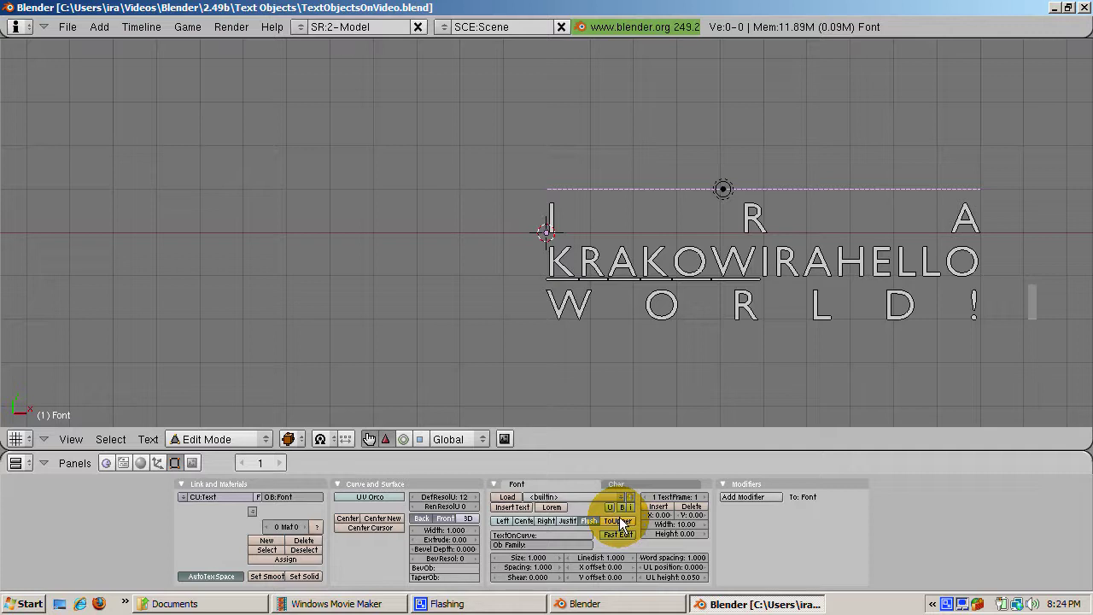
click(619, 520)
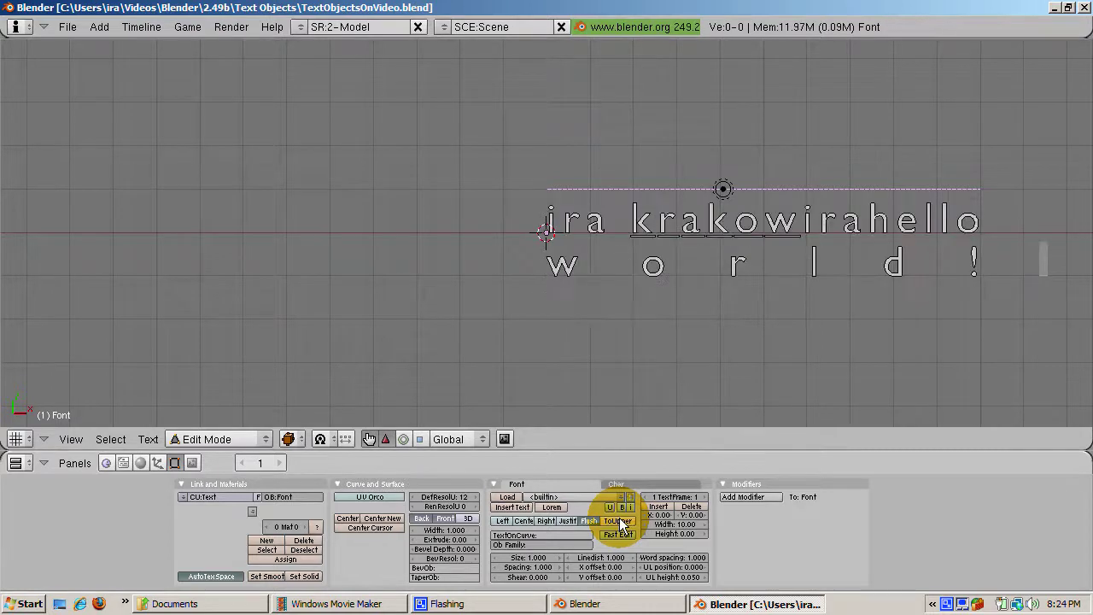
click(501, 521)
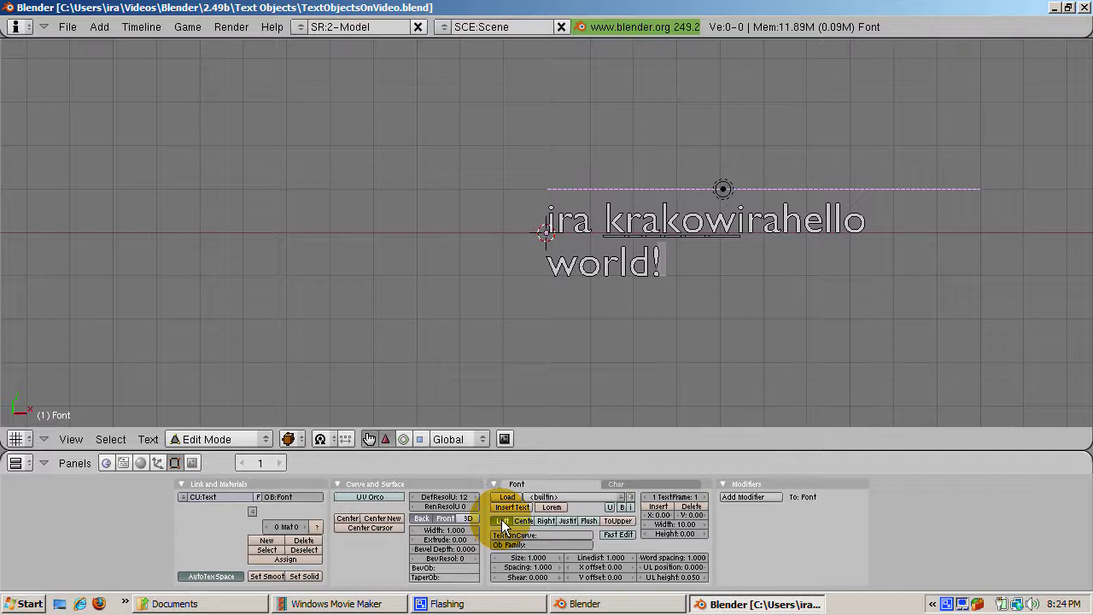
Step: Set the text frame's height to 3
click(690, 533)
click(681, 535)
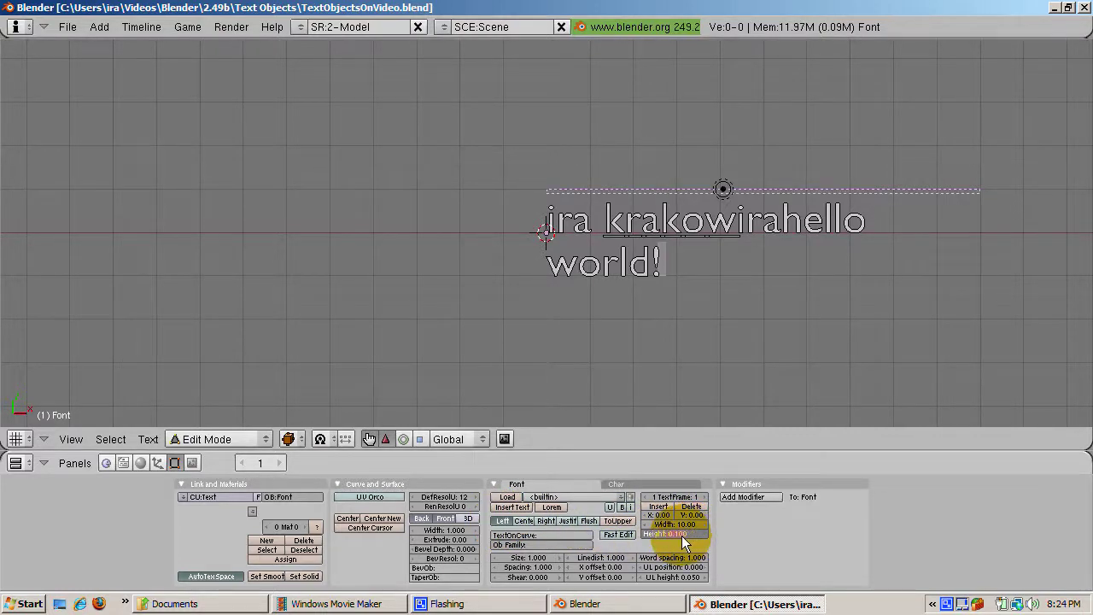
text(3)
key(Return)
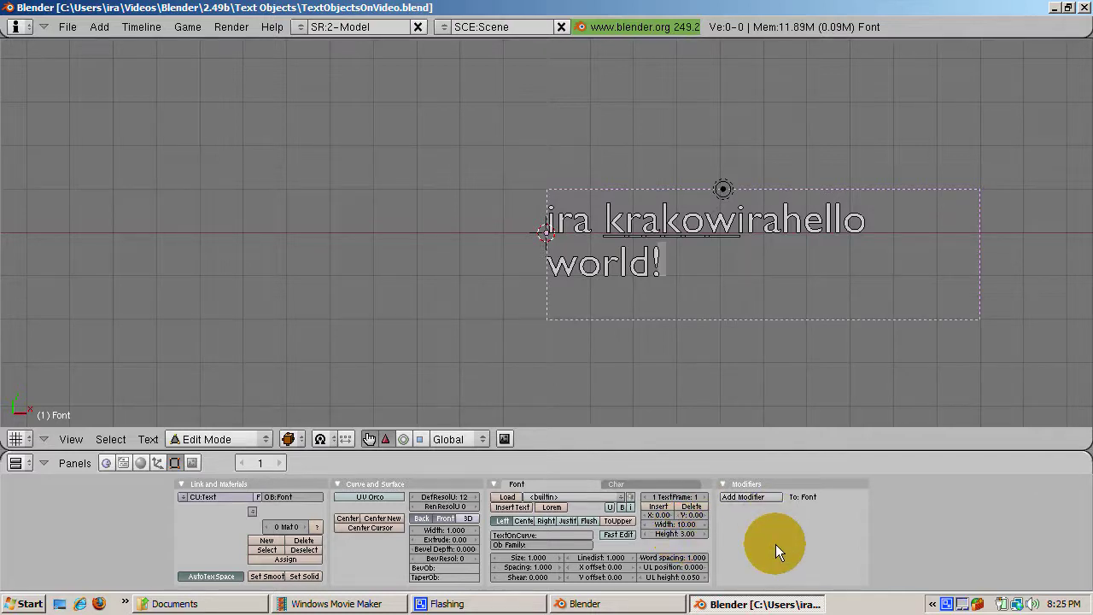
Step: Append "hello and an and a asdg" and more filler words after "world!" until the text overflows the frame
click(660, 254)
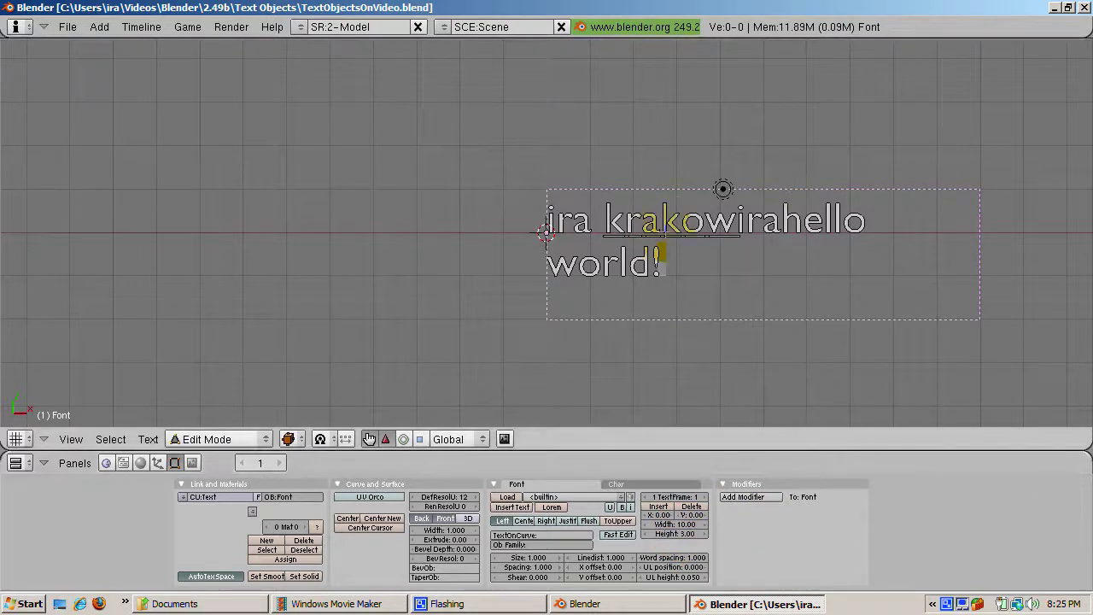
click(669, 265)
text(hell)
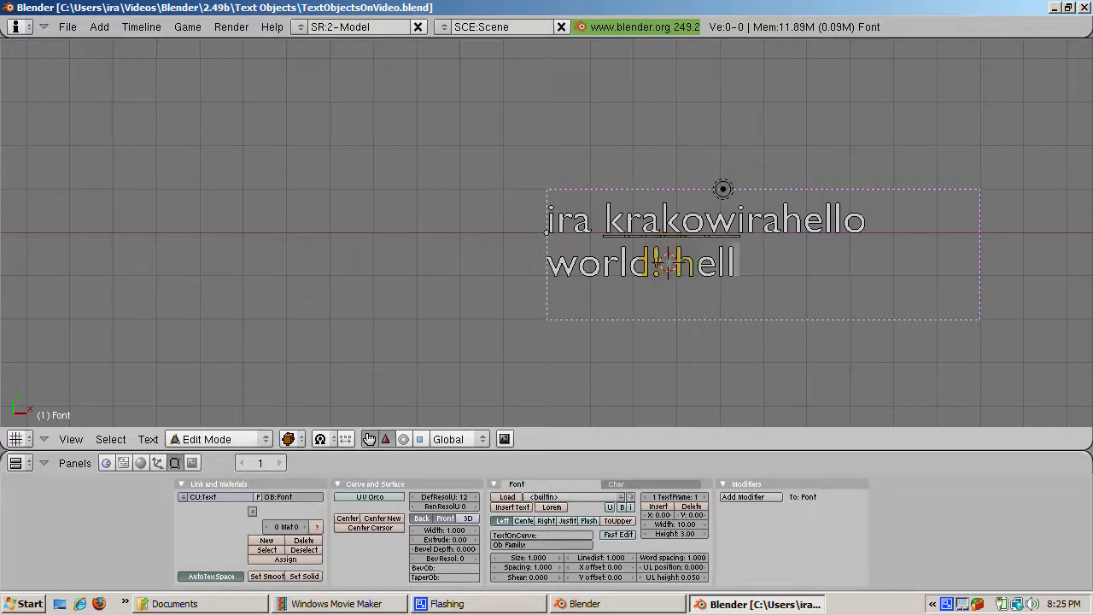
text(o and an )
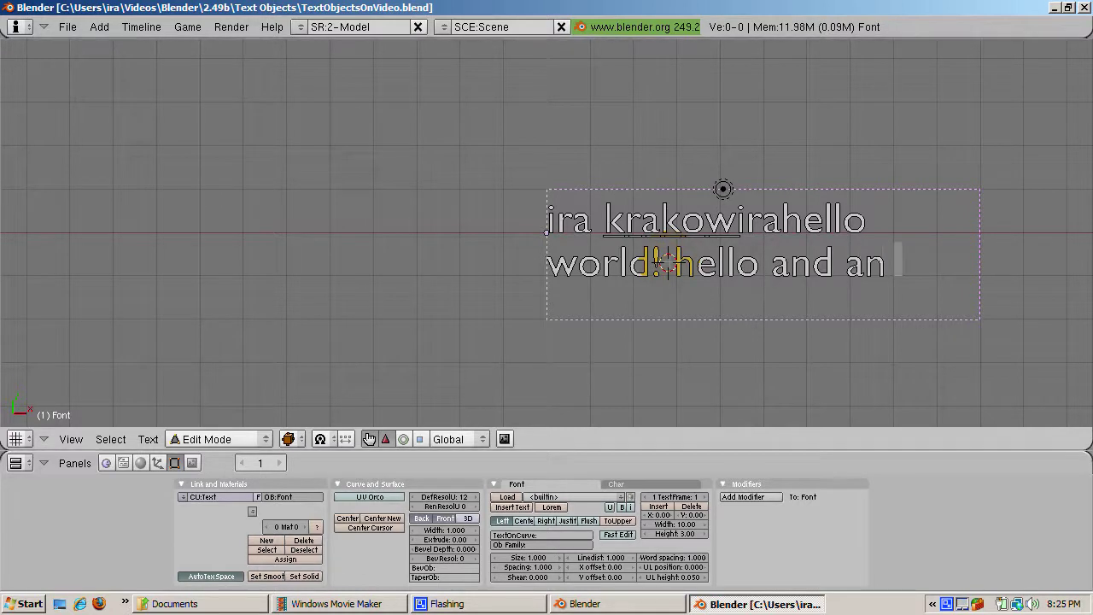
text(and a asdg d)
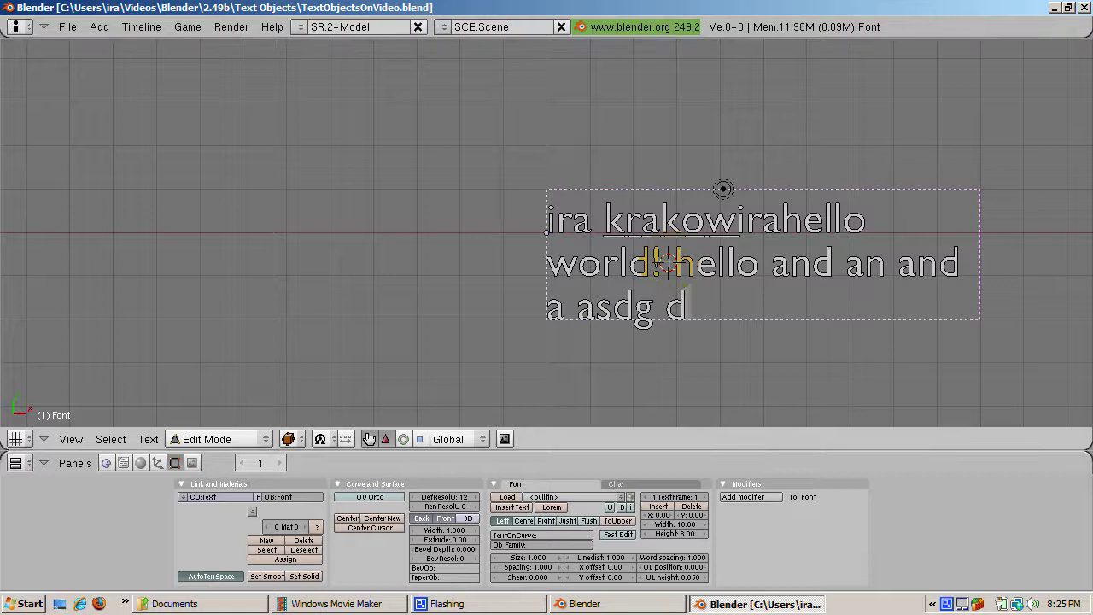
text(fg dfg dfg fdfdg dfg  fg)
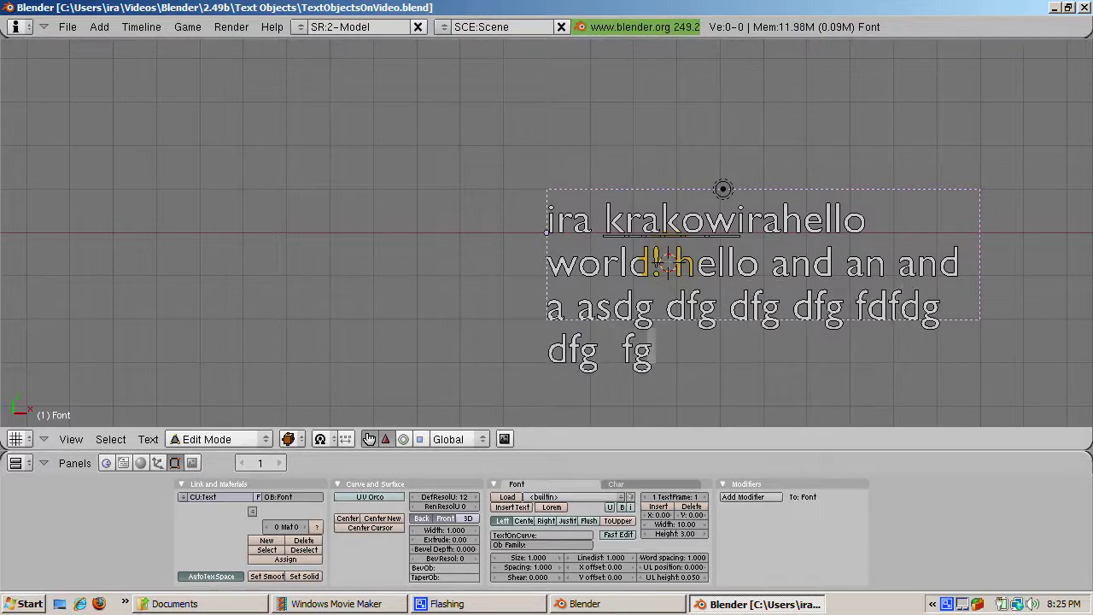
text(df gfdg g fddf gdf g)
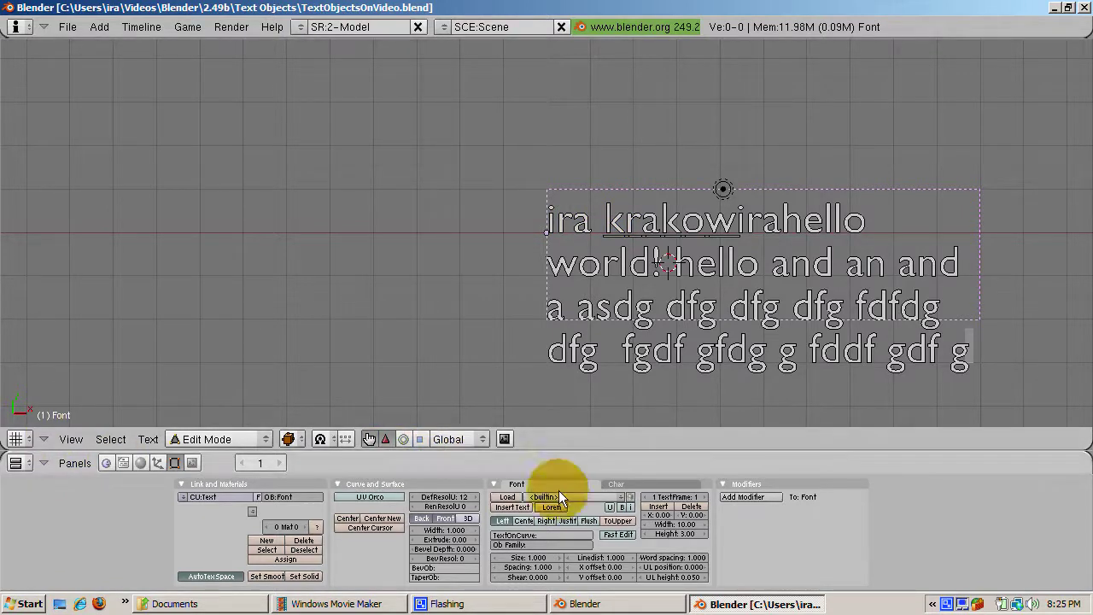
Step: Insert a second text frame and place it beside the first at X 11 and Y 0
click(647, 507)
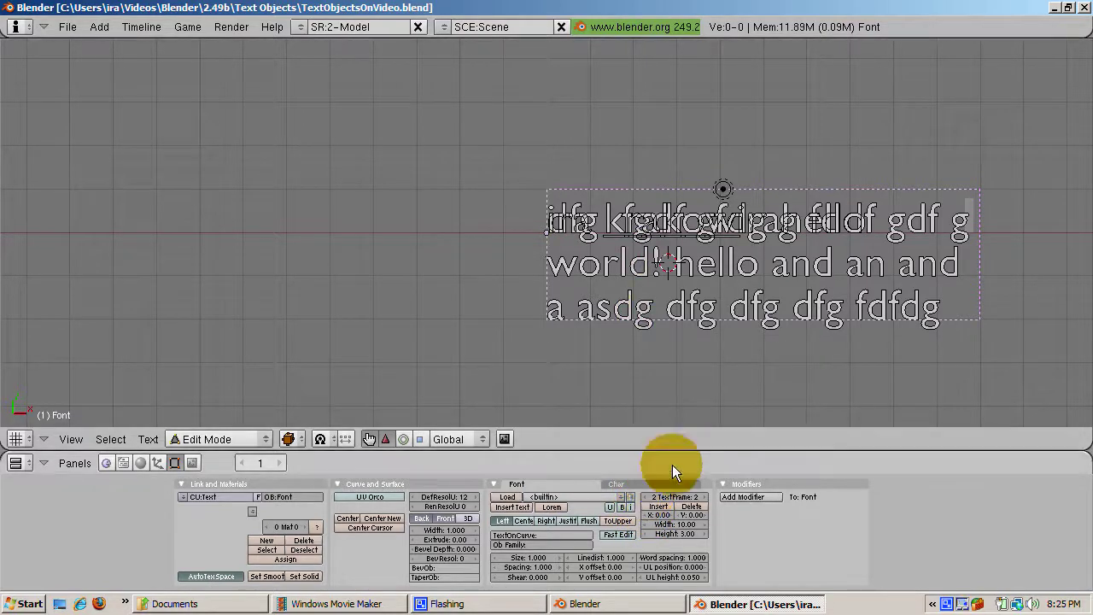
click(666, 514)
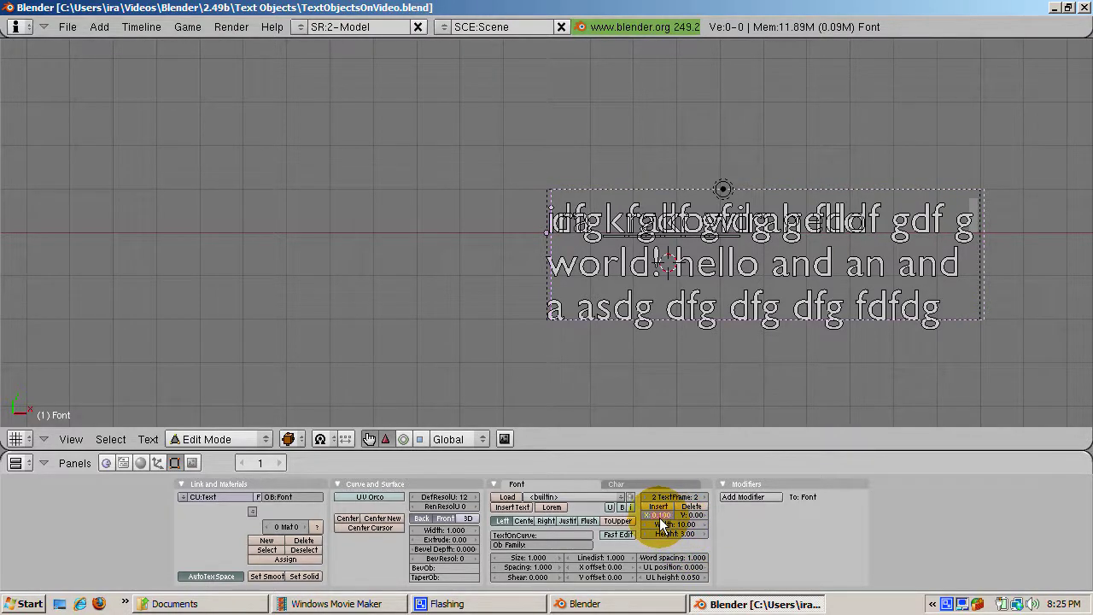
key(BackSpace)
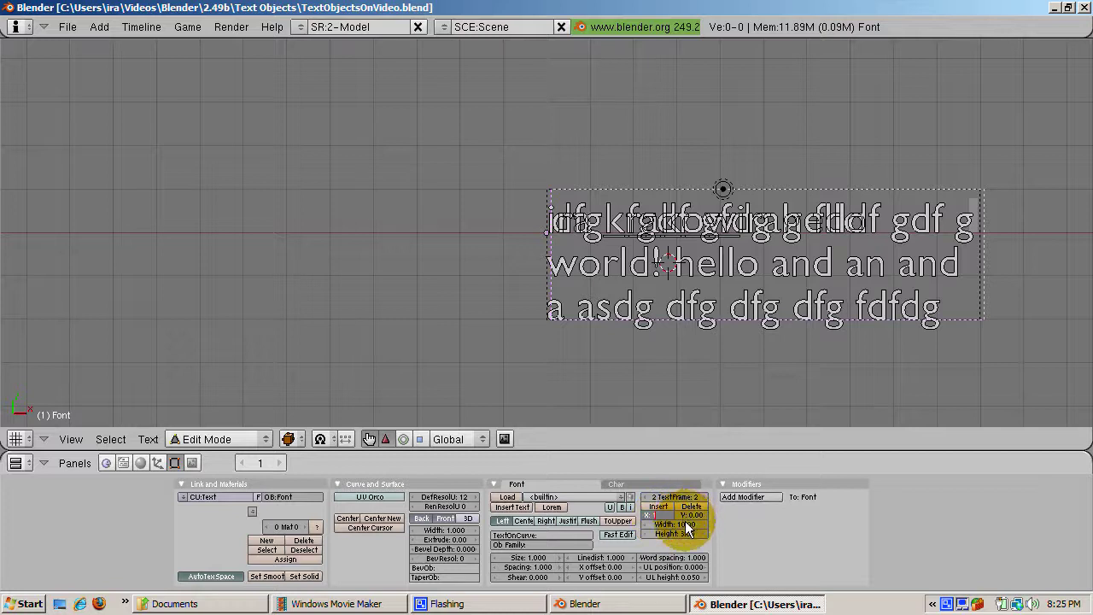
text(1)
key(Return)
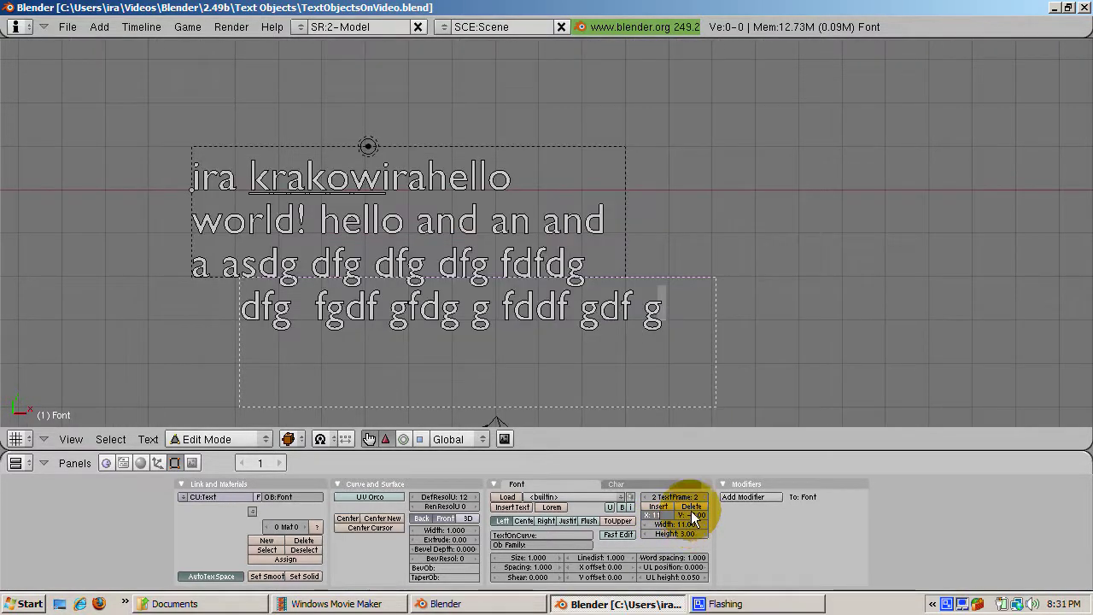
key(Return)
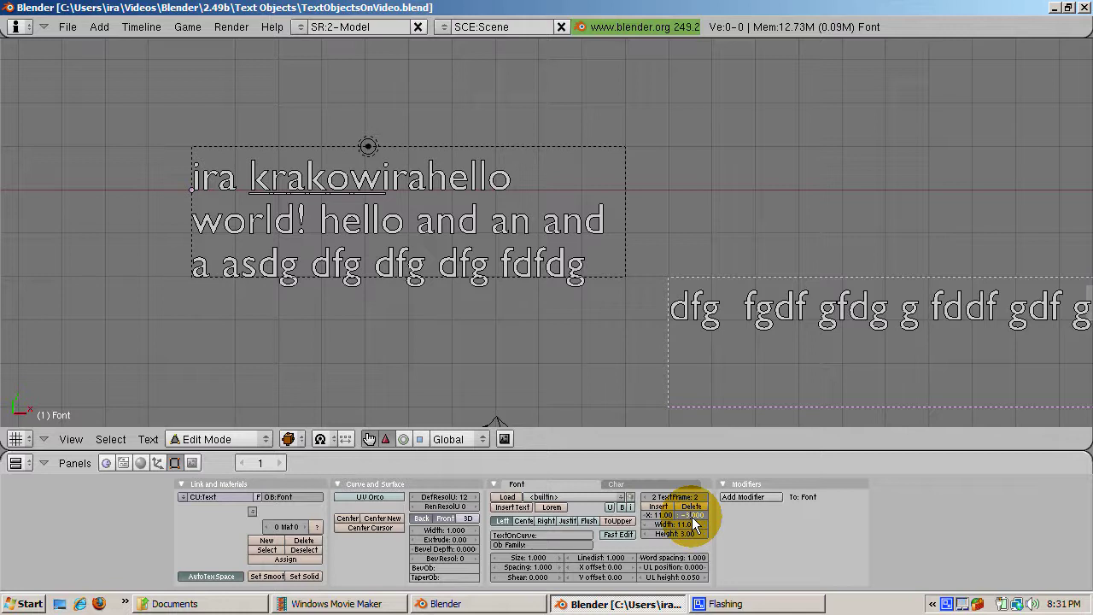
text(0)
key(Return)
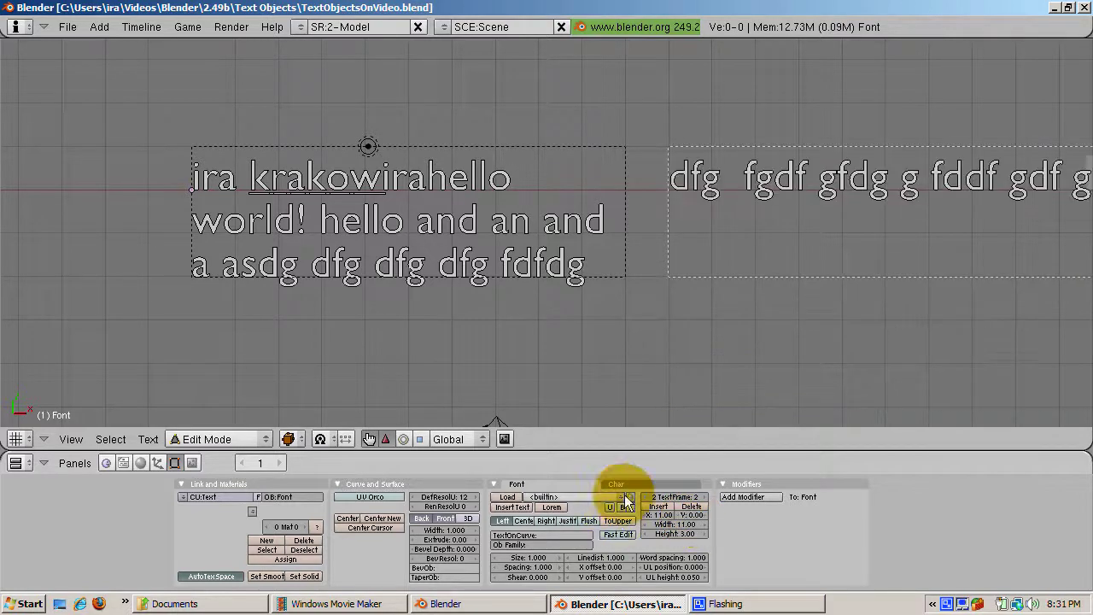
Step: Load the font ARIALN.TTF from C:\Windows\Fonts for the text object
click(508, 497)
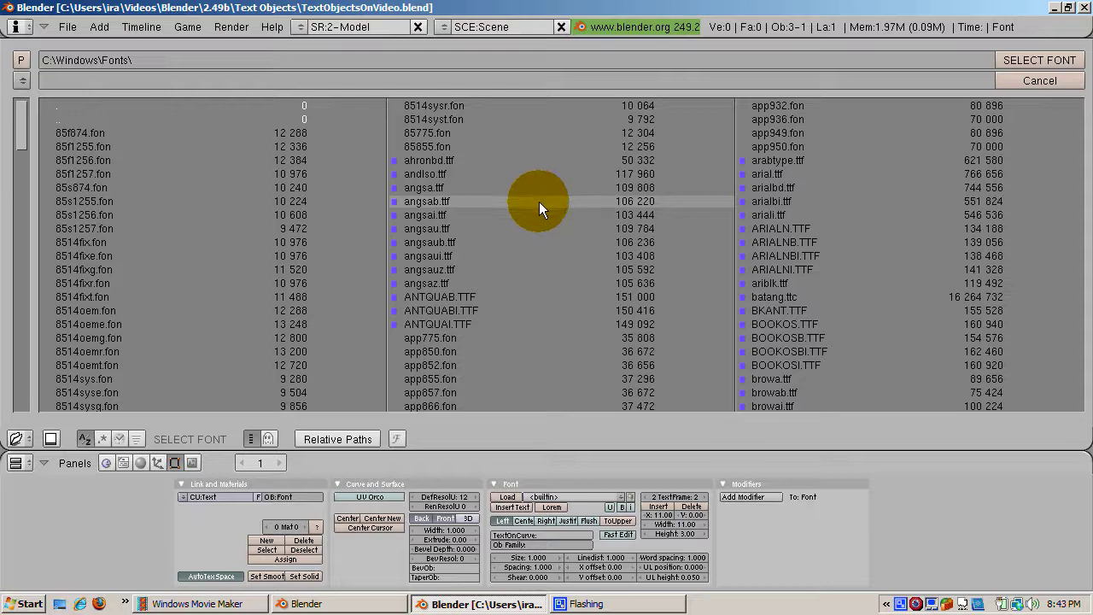
click(753, 229)
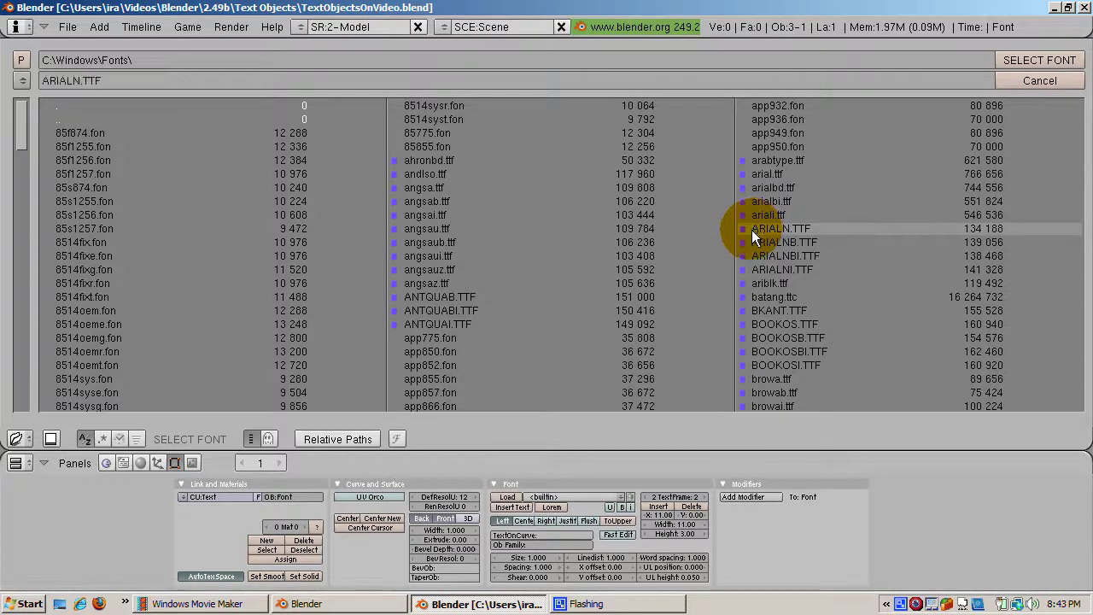
click(1025, 62)
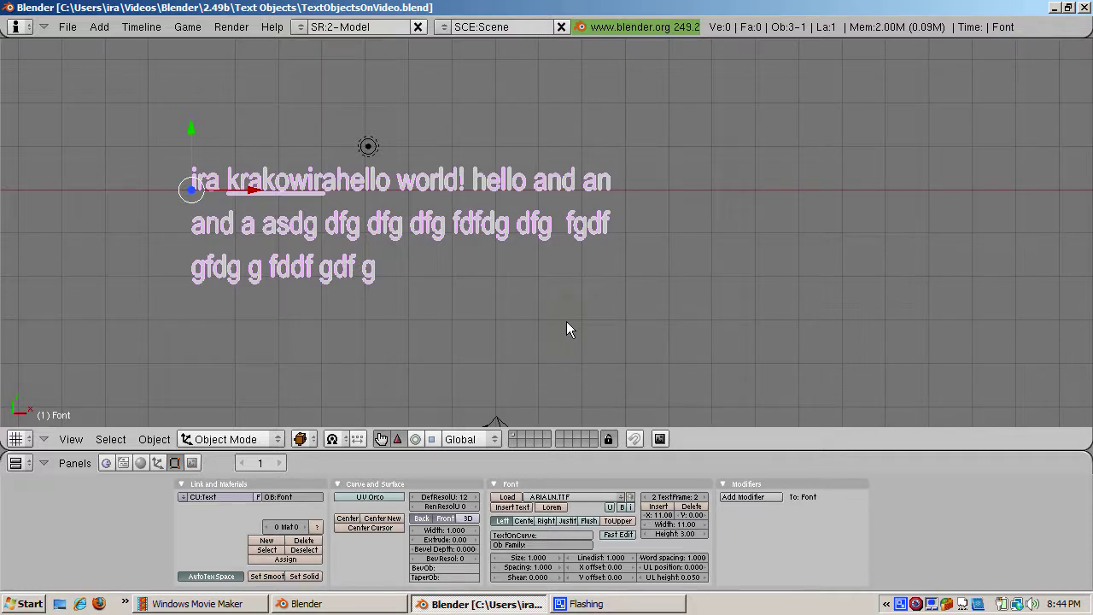
Step: Enter Edit Mode on the text and toggle the italic, underline and bold styles, leaving only underline enabled
click(630, 507)
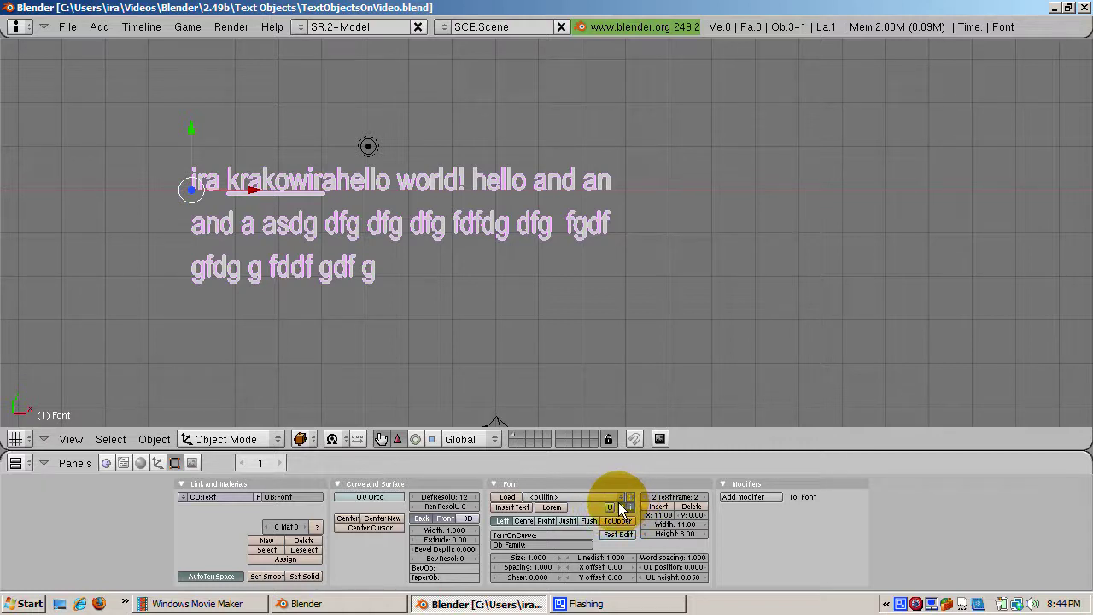
key(Tab)
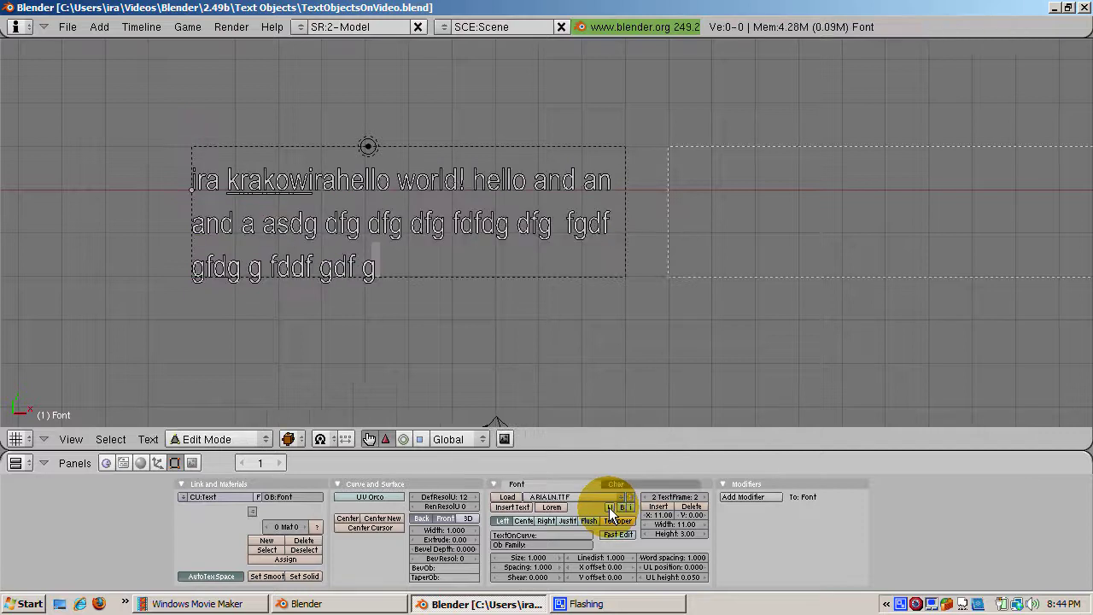
click(632, 506)
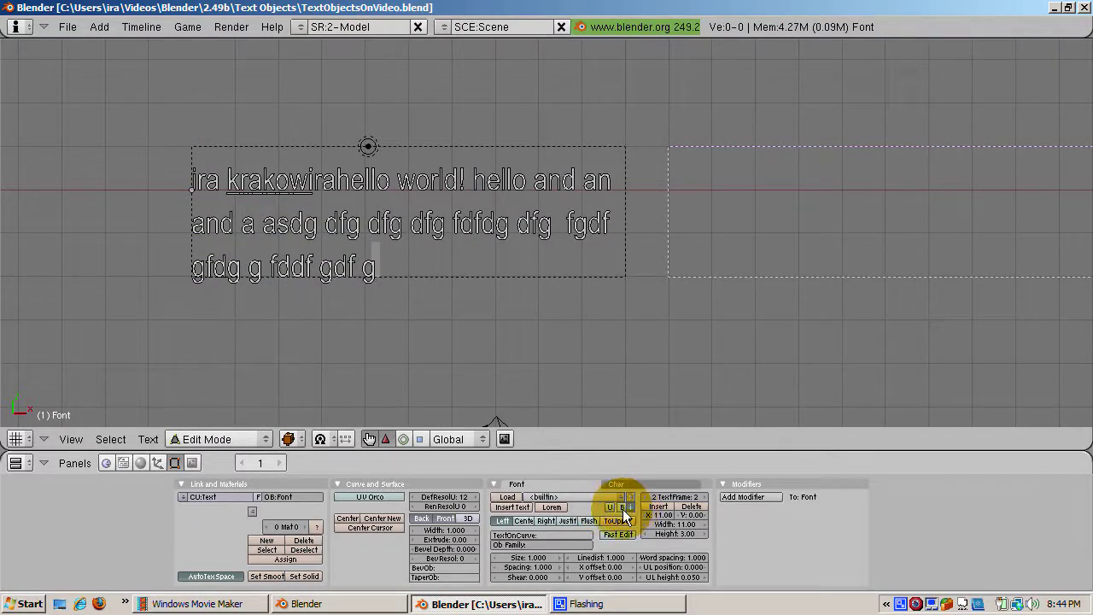
click(612, 507)
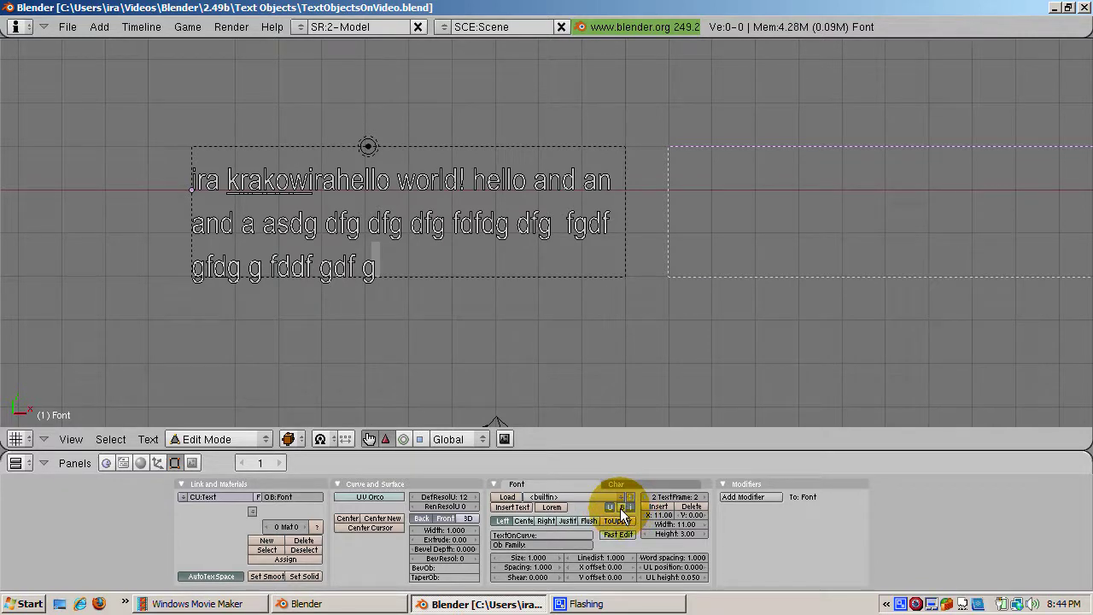
click(622, 508)
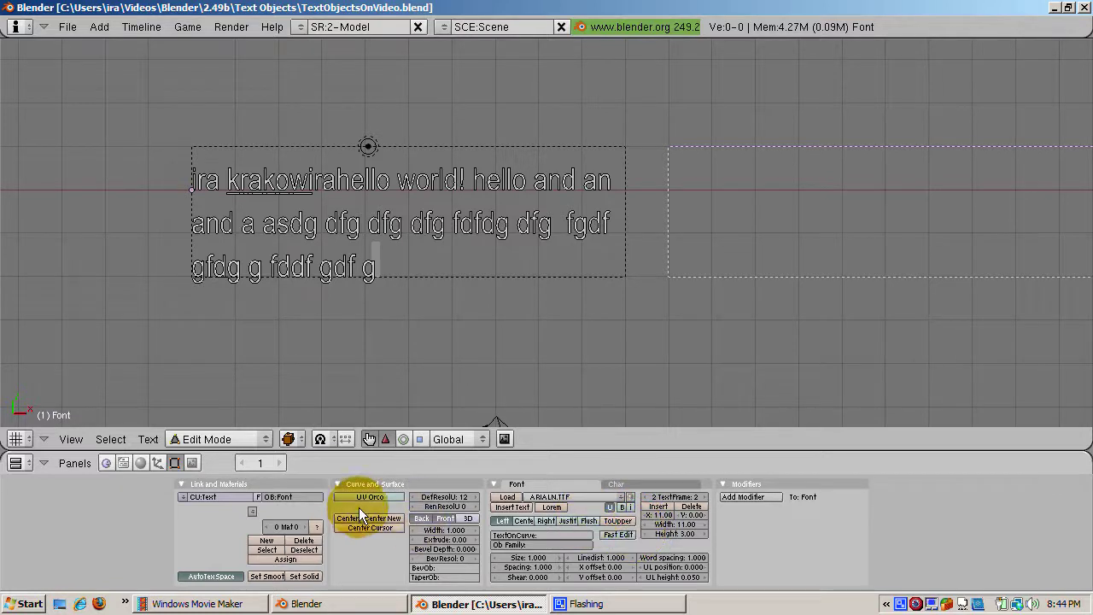
Step: Set the text's Extrude to 1.30 and Bevel Depth to 0.080, and return to Object Mode
click(465, 541)
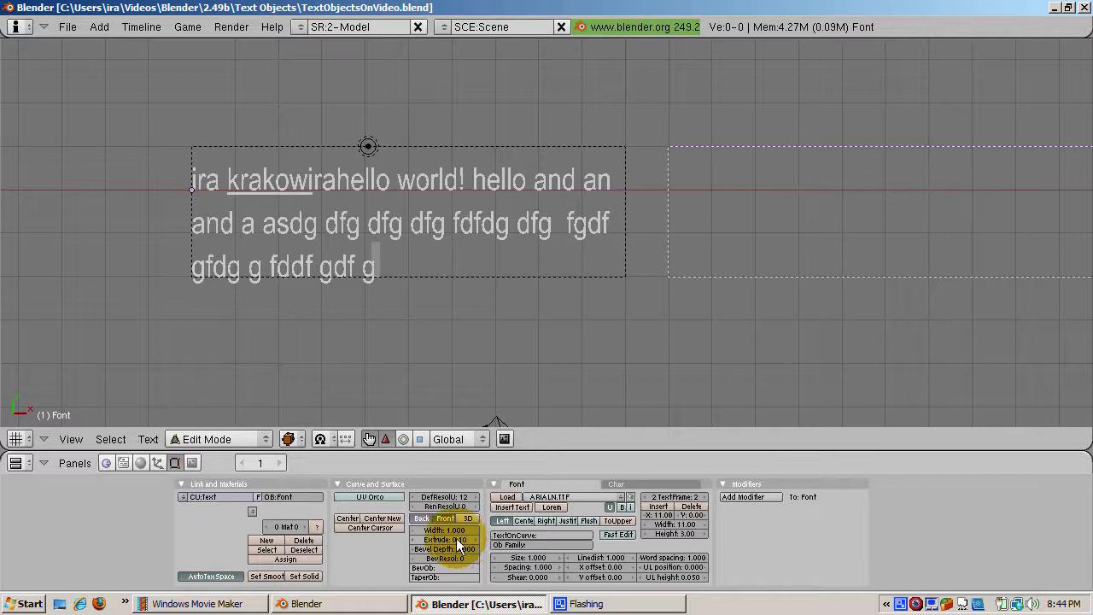
drag(456, 538, 462, 540)
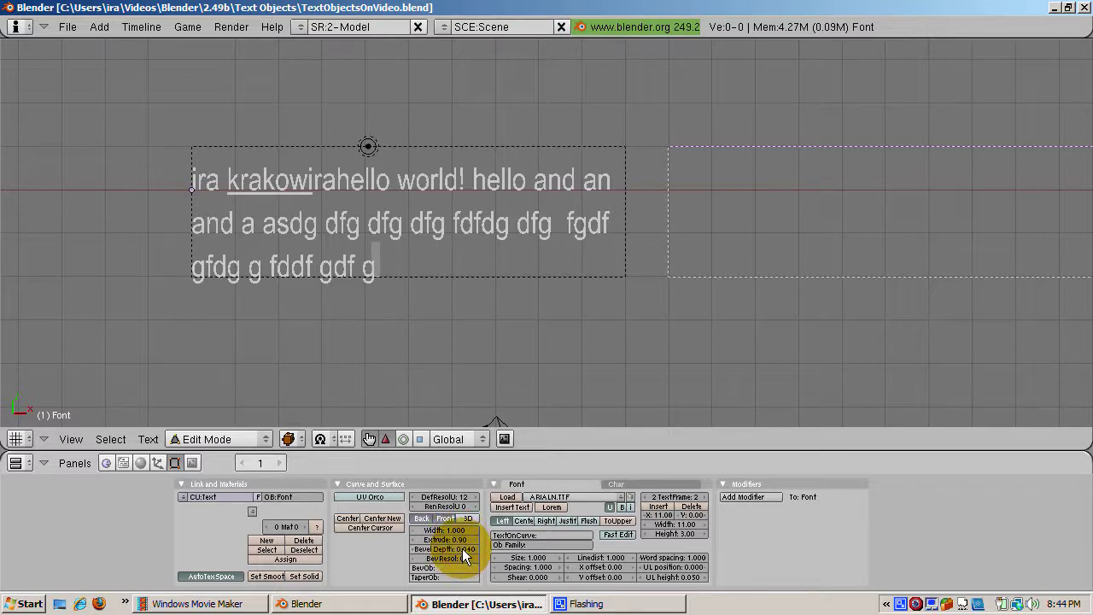
drag(462, 549, 462, 540)
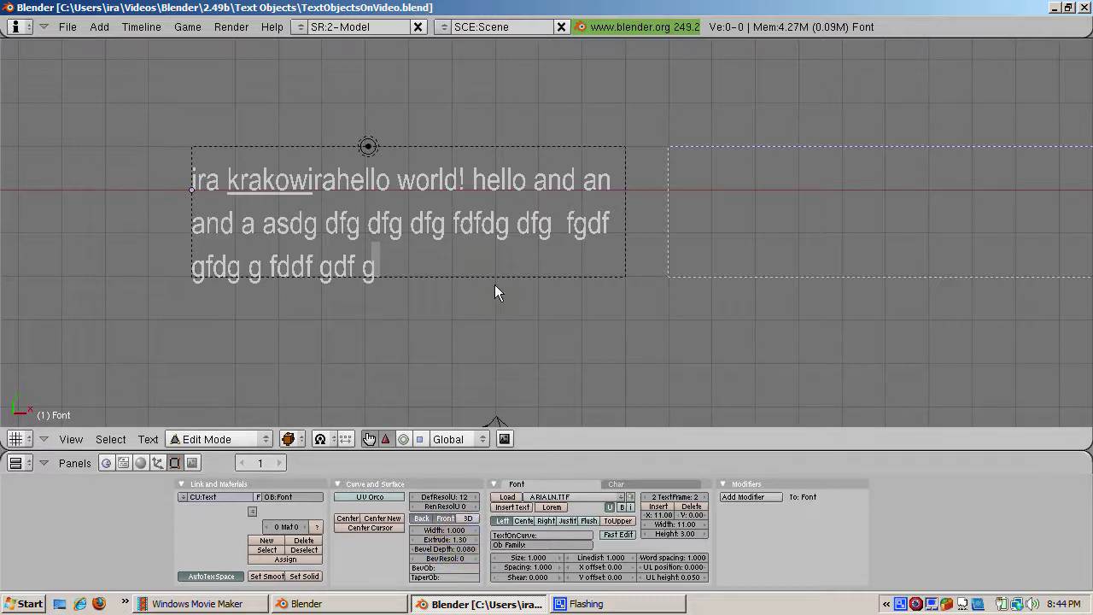
key(Tab)
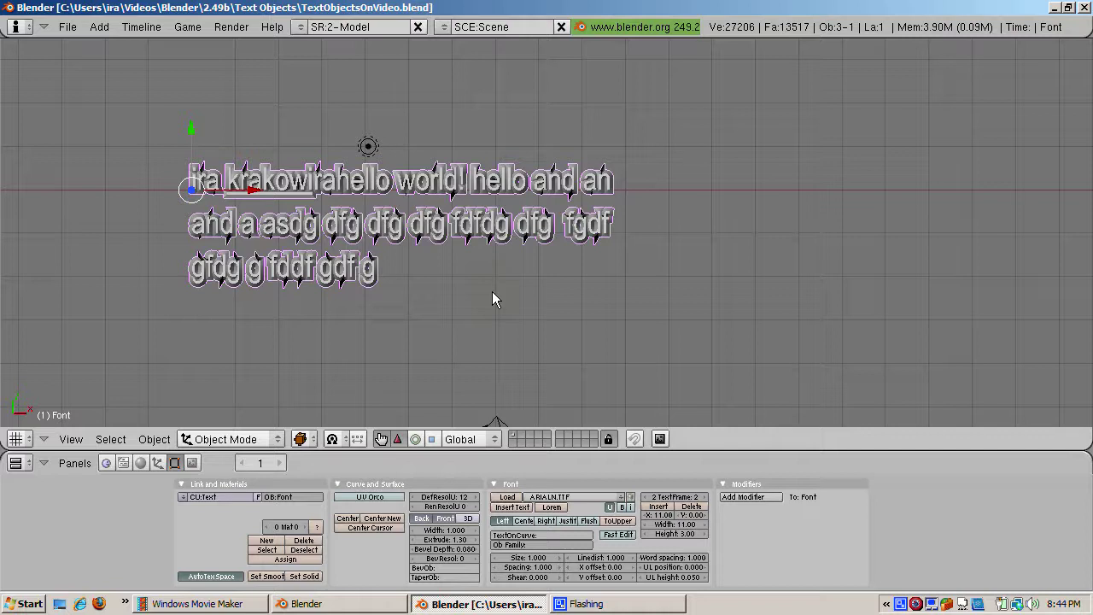
Step: Convert the text object to a curve
click(340, 602)
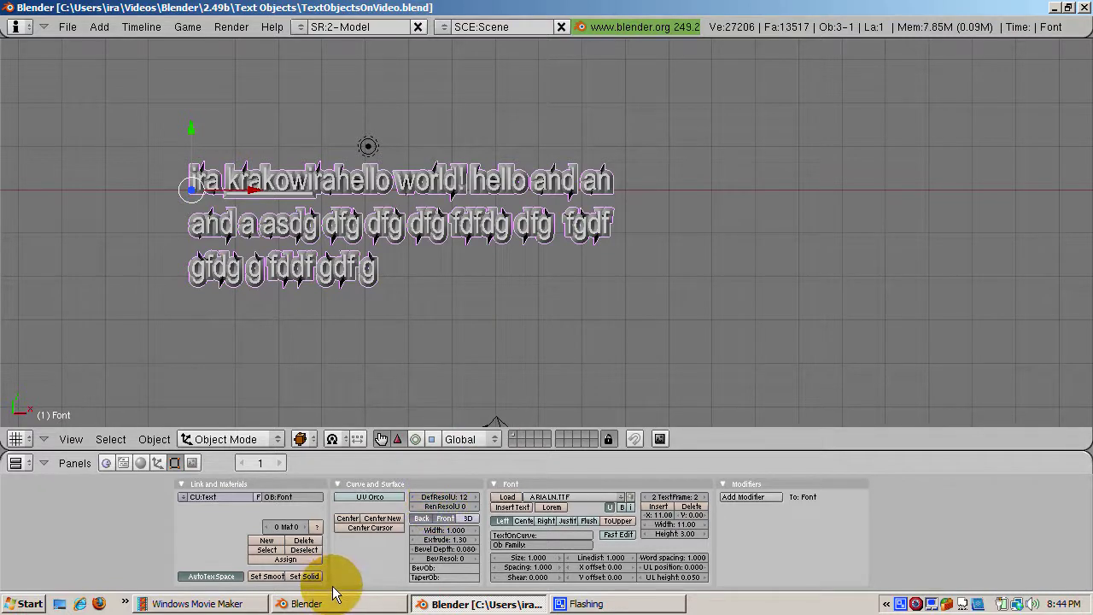
key(alt+c)
click(409, 327)
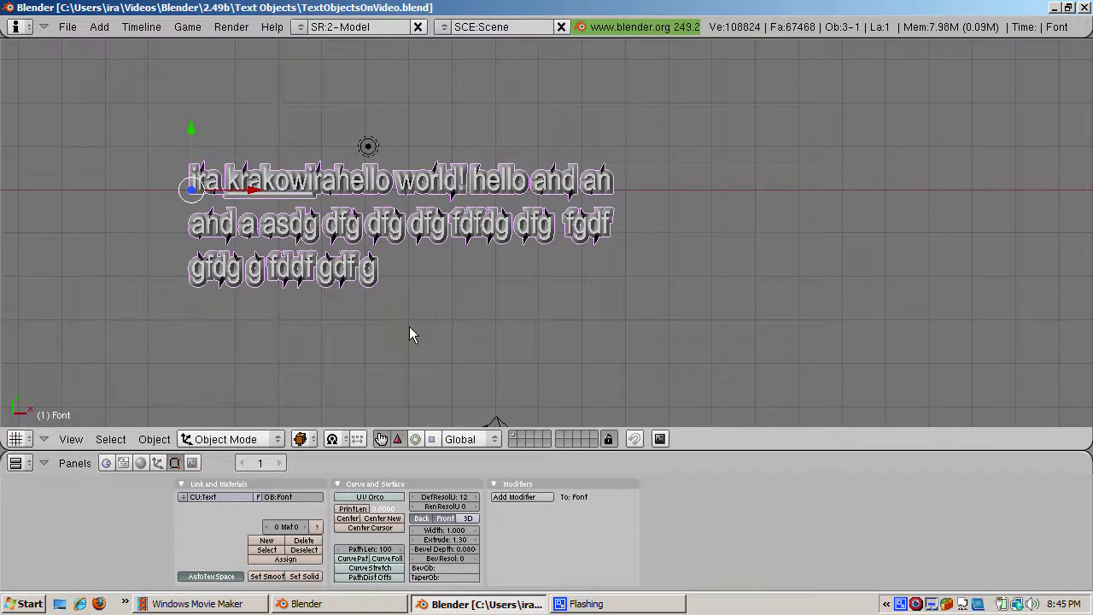
Step: Convert the extruded text curve to a mesh
key(alt+c)
click(409, 327)
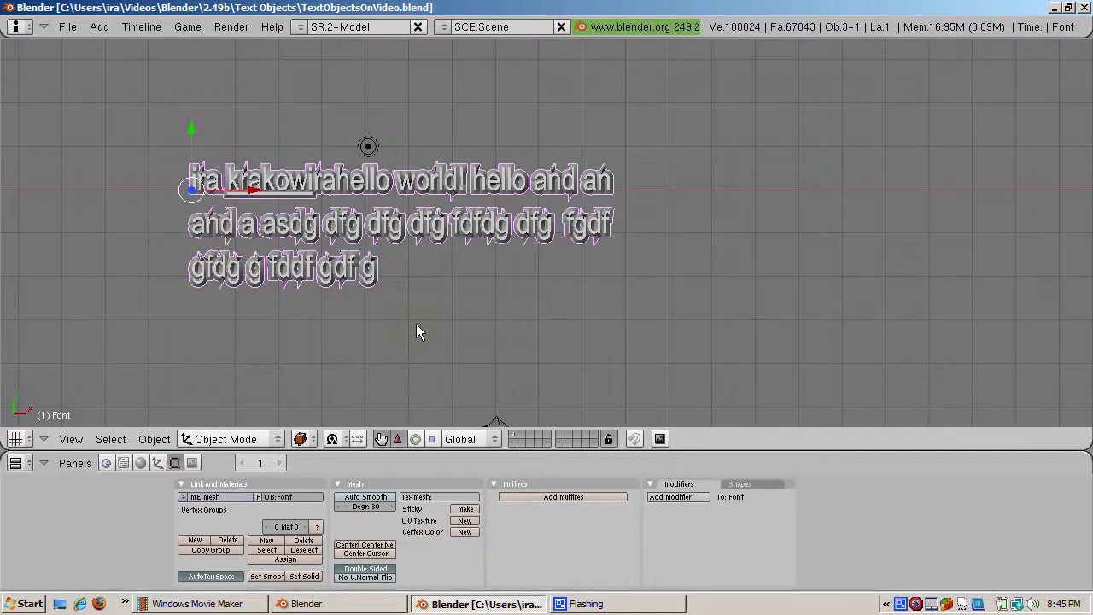
right_click(505, 227)
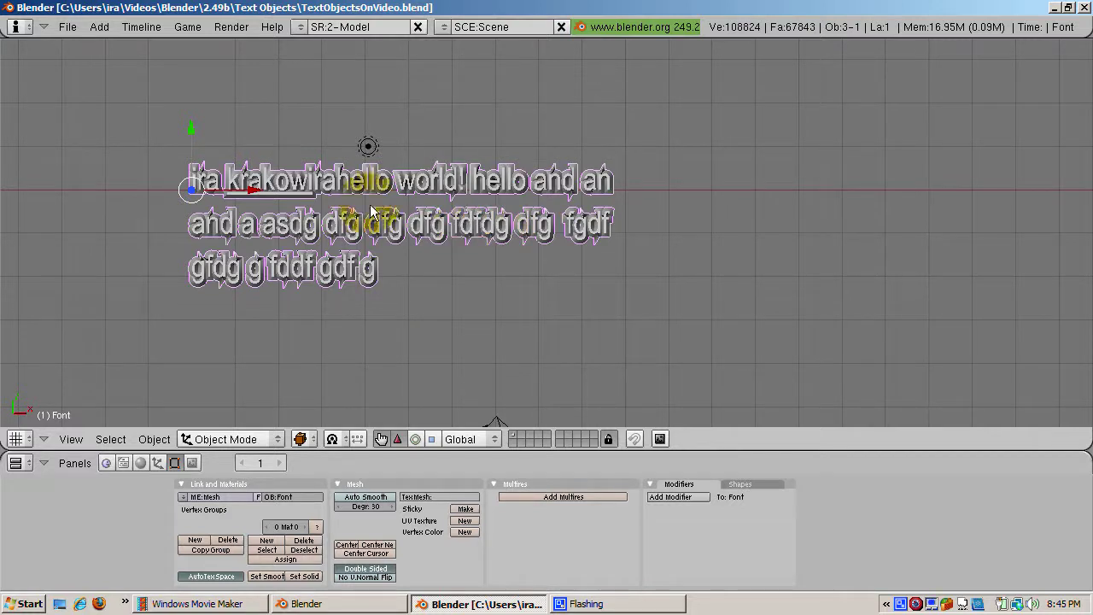
Step: Load the factory settings and delete the default cube
click(70, 27)
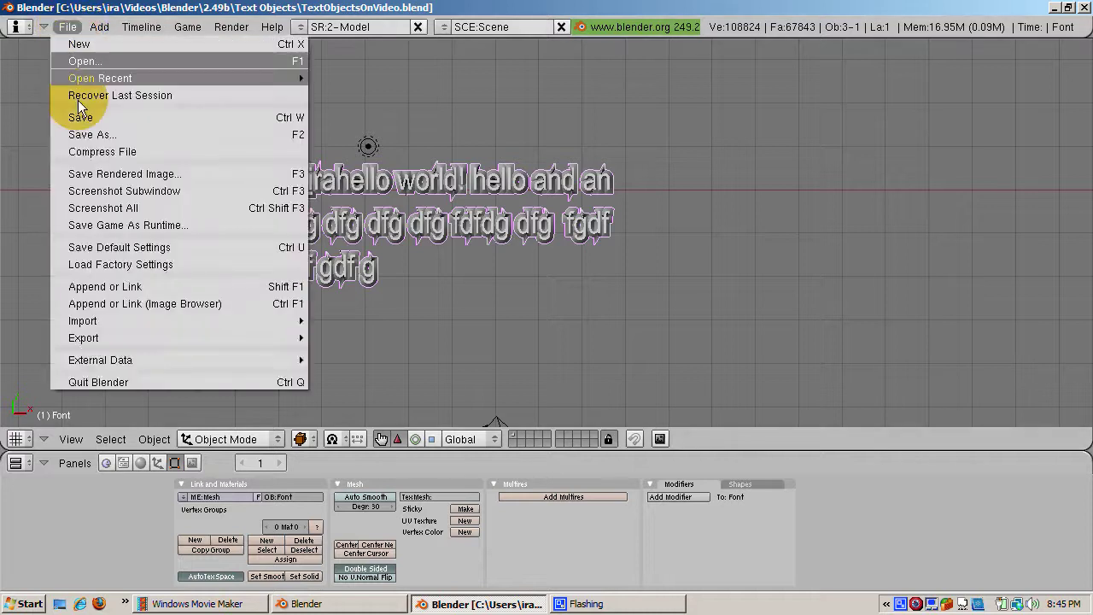
click(98, 265)
click(97, 264)
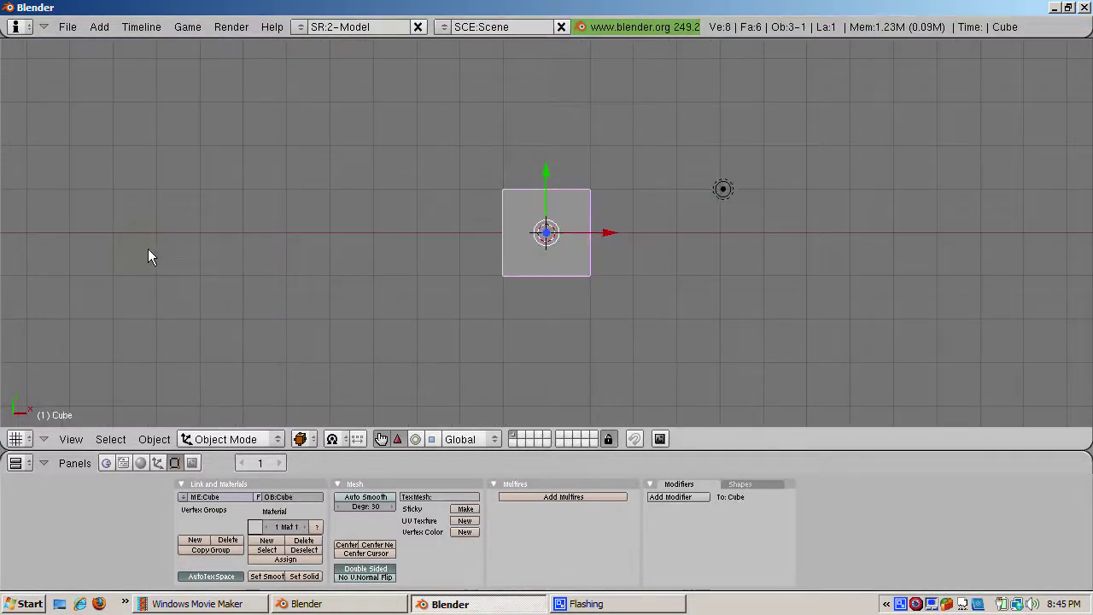
key(x)
click(340, 224)
Step: Add a text object and replace its default text with the author's first name followed by "was here"
key(space)
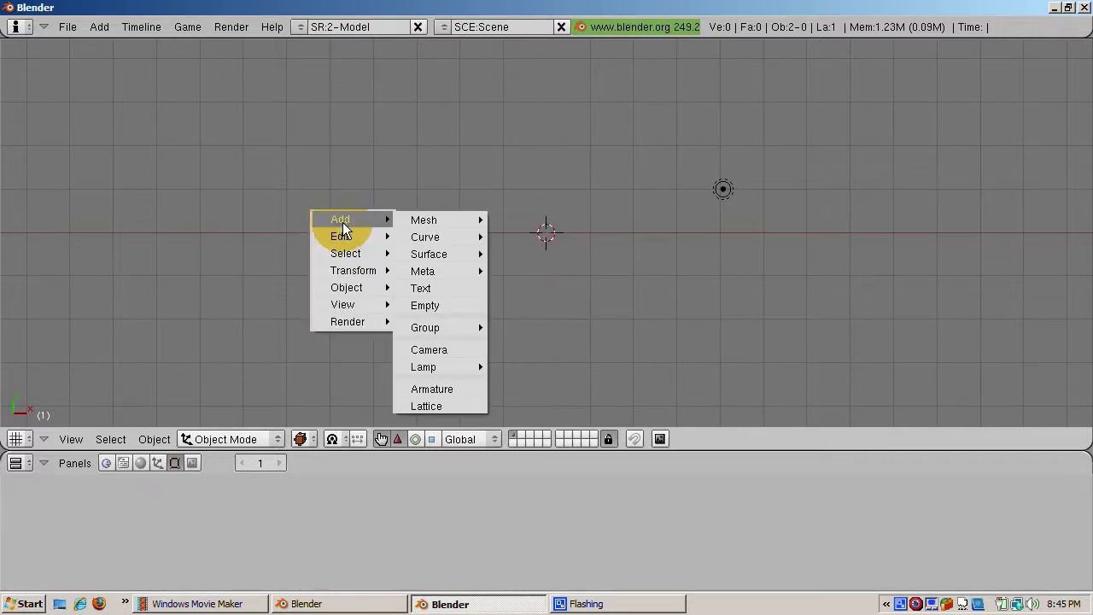
click(439, 291)
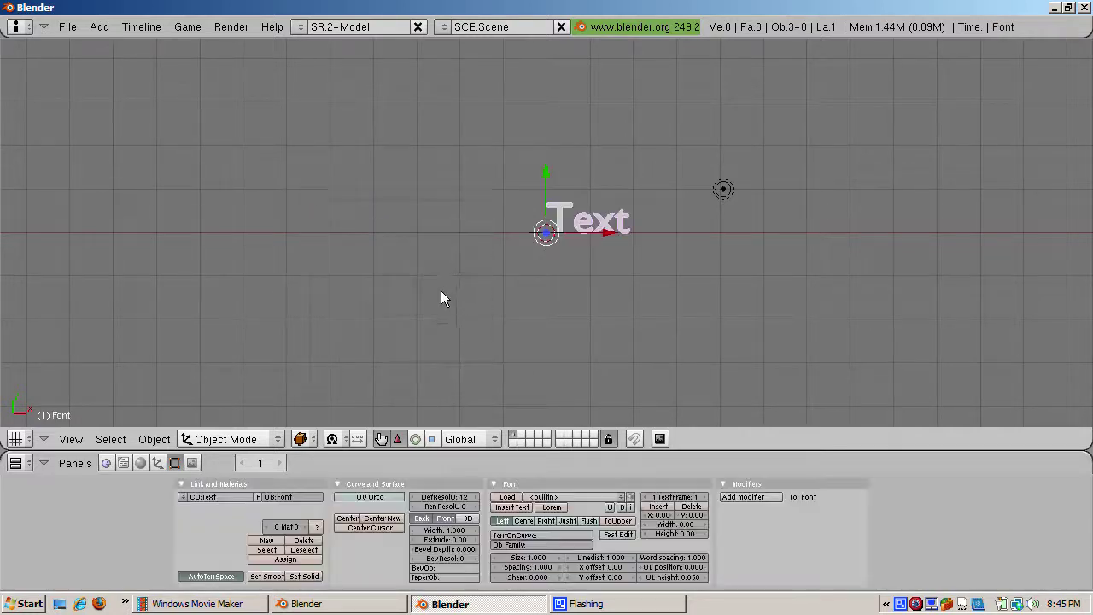
key(Tab)
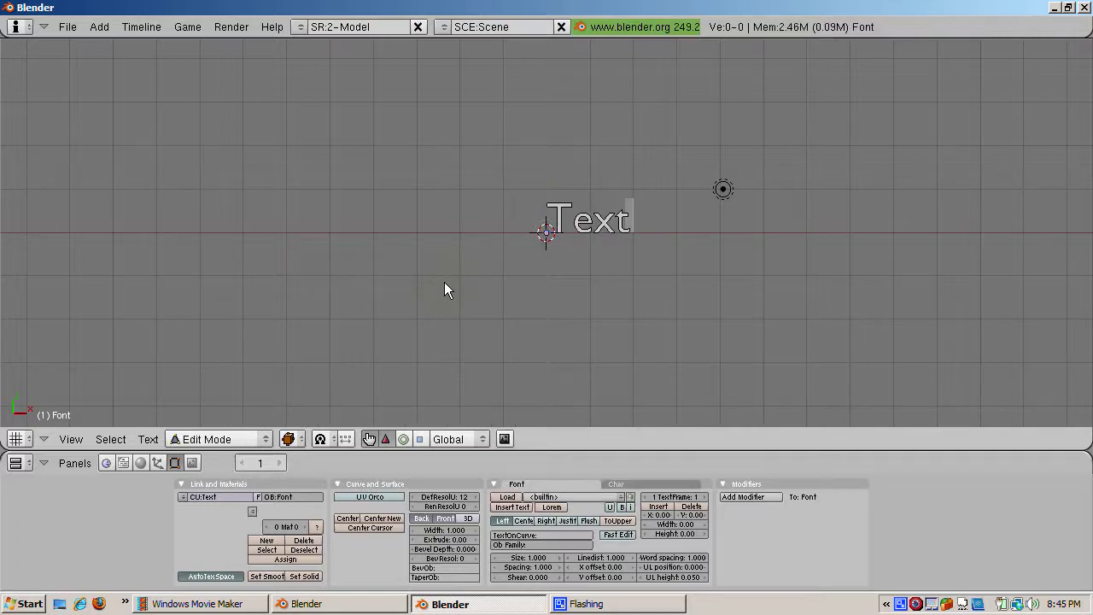
key(BackSpace)
key(BackSpace)
key(BackSpace)
key(BackSpace)
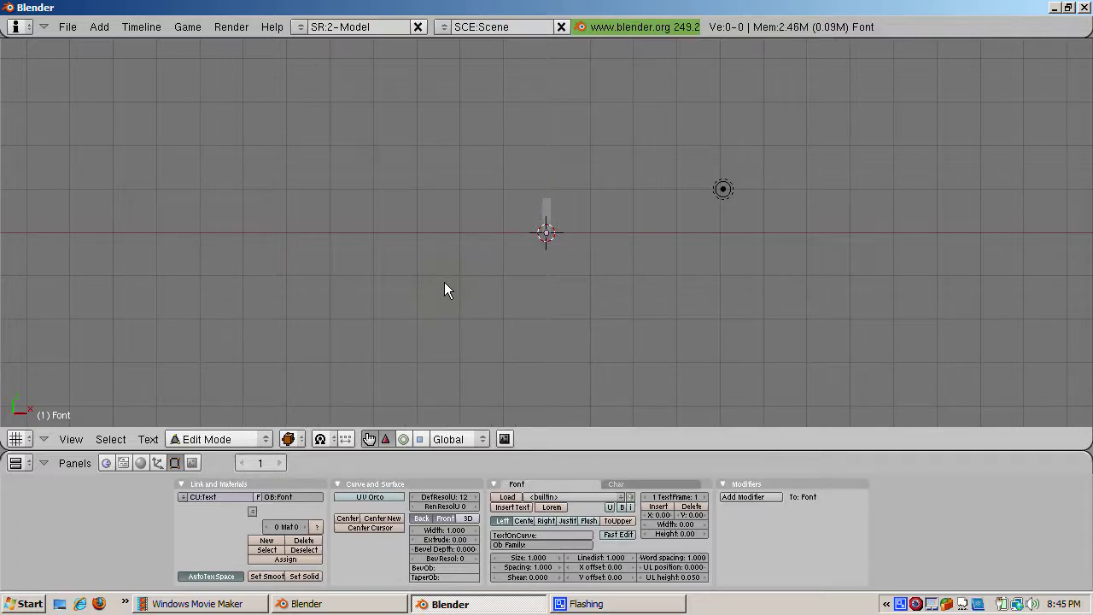
text(Ira was )
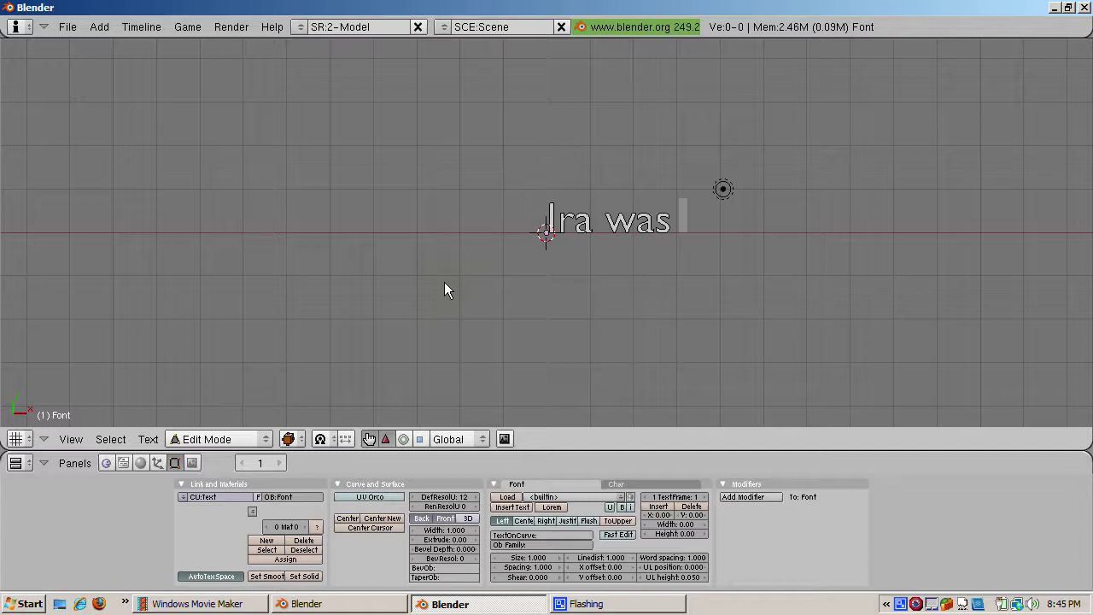
text(here)
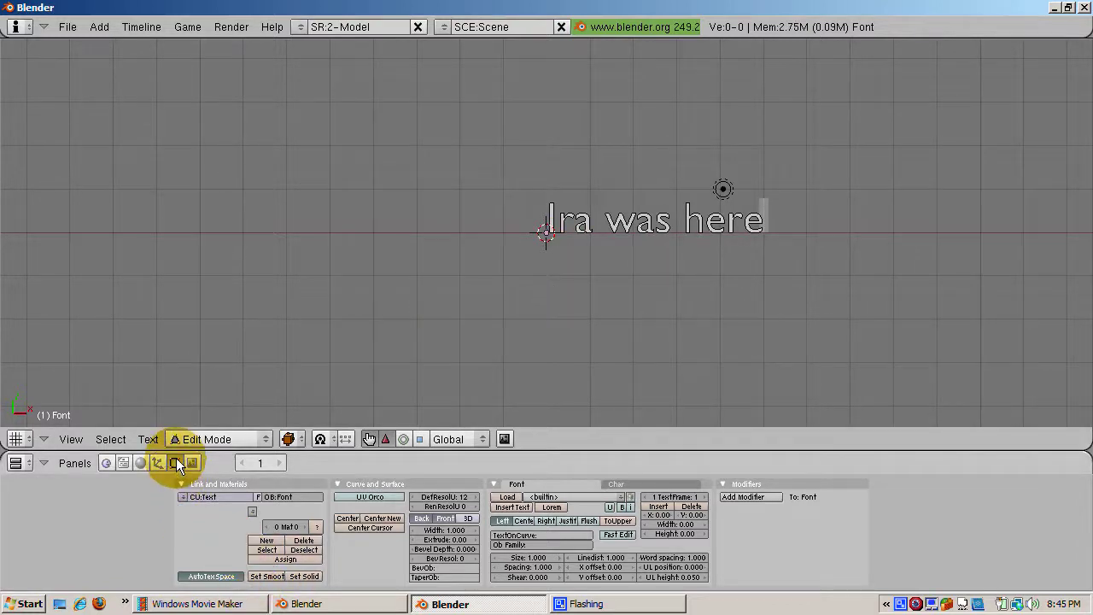
Step: Create three new material slots on the text object
click(265, 541)
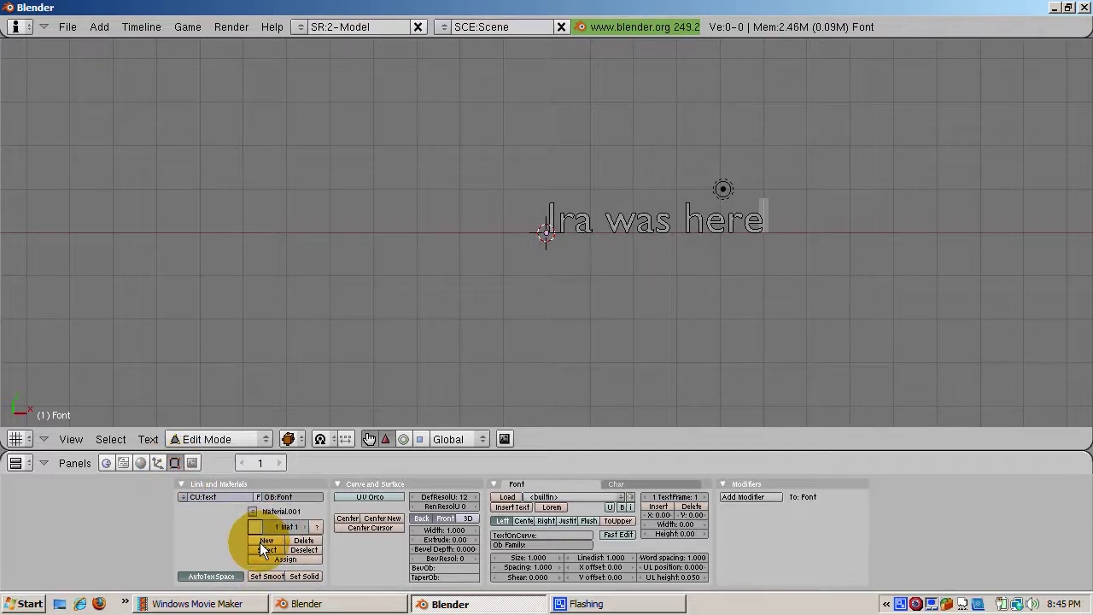
click(264, 542)
click(262, 543)
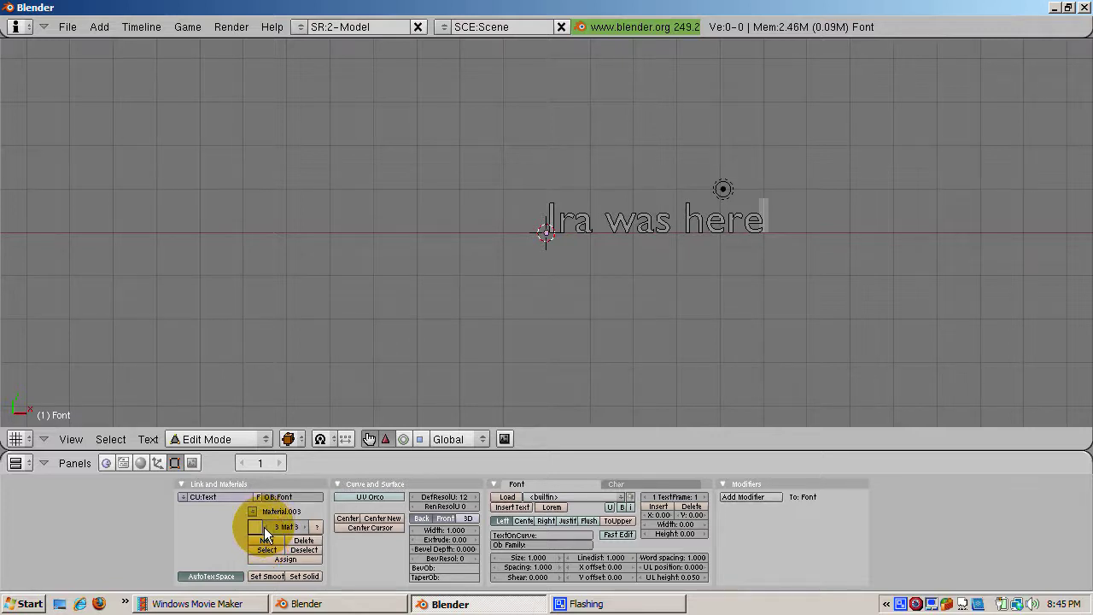
Step: Color the first material, Material.001, red with R 1.000, G 0.000 and B 0.000
click(266, 527)
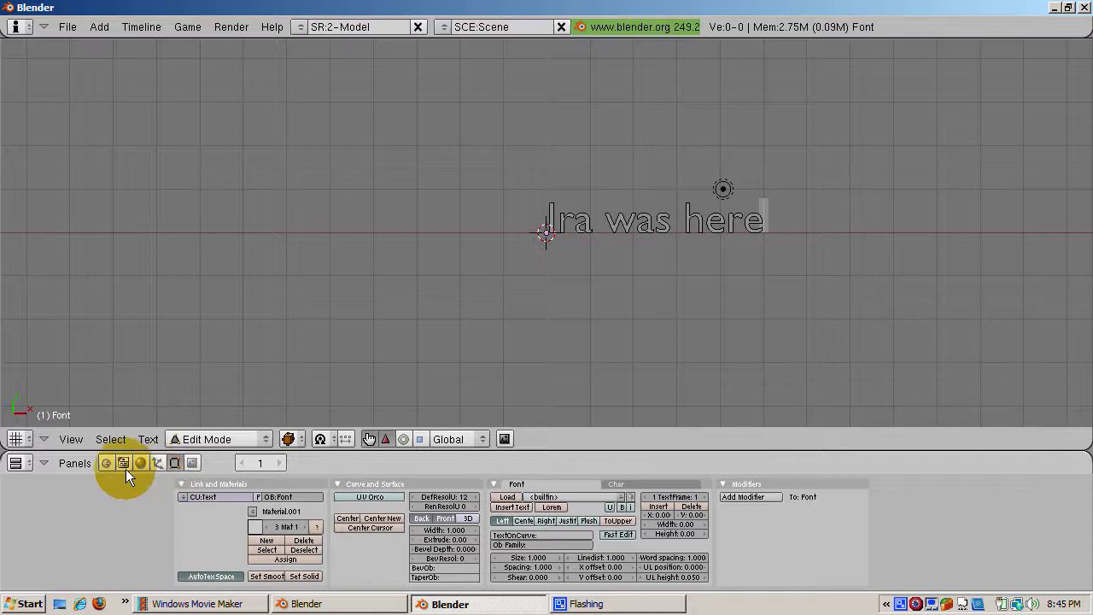
click(141, 463)
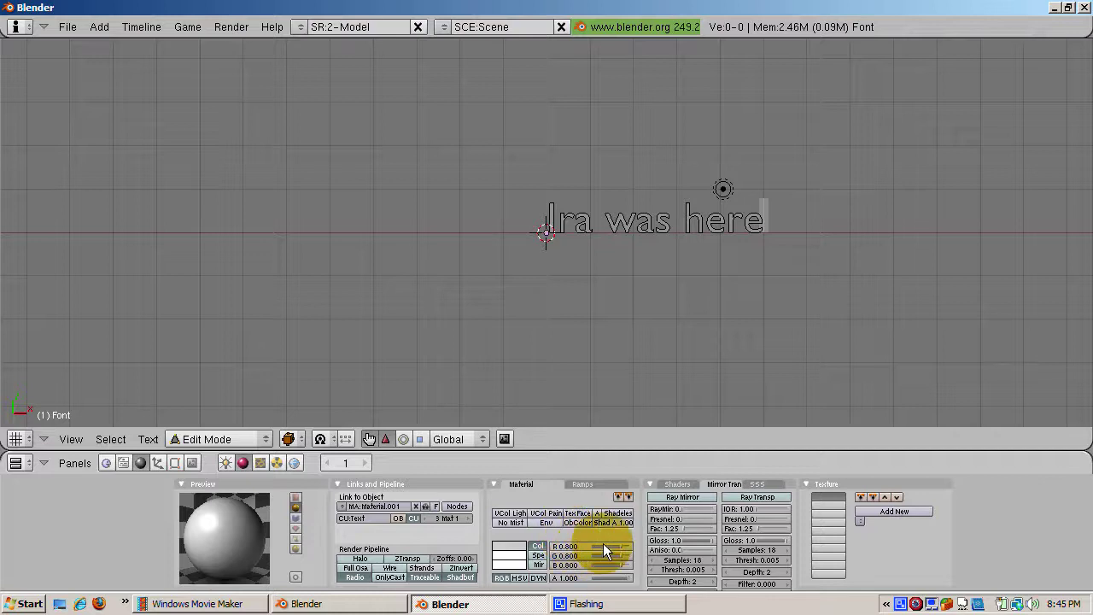
drag(604, 546, 579, 561)
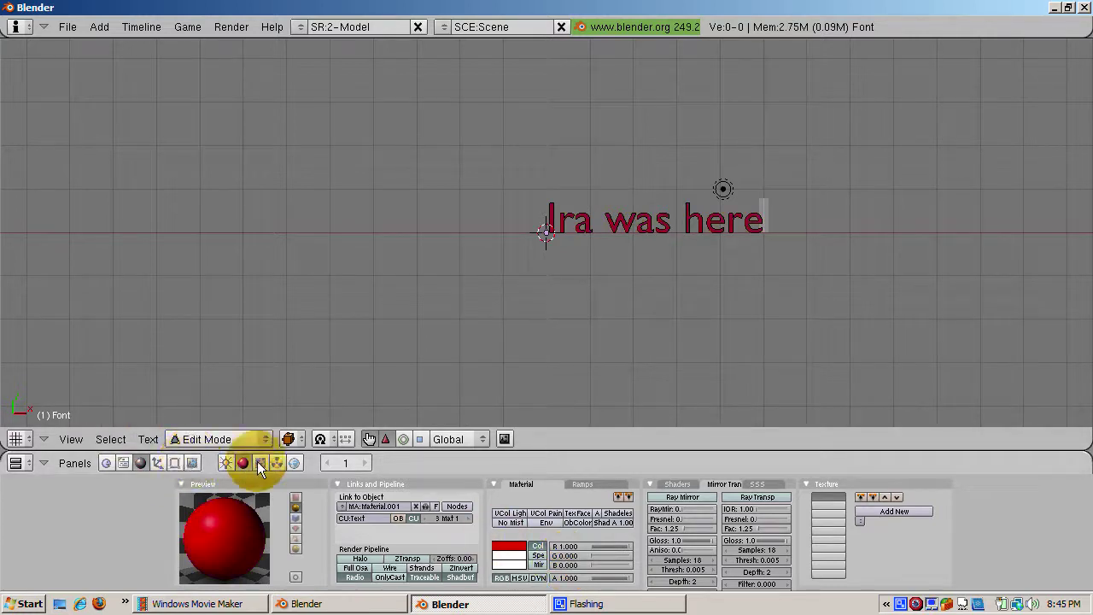
click(175, 463)
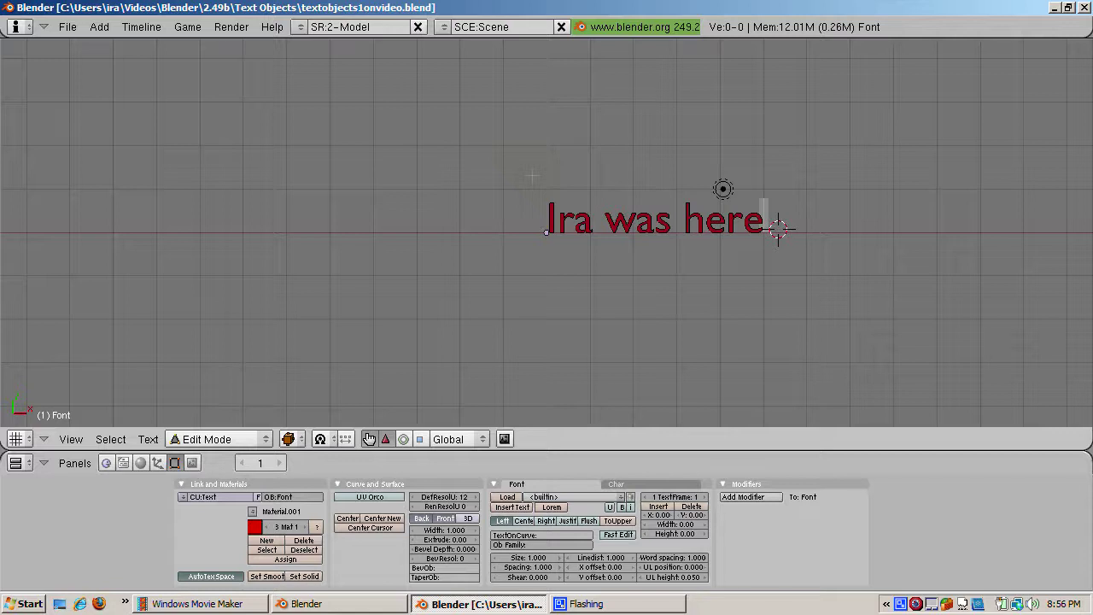
Step: Color the second material, Material.002, green with R 0.000, G 1.000 and B 0.000, and assign it to the word "was"
key(Left)
key(Left)
key(Left)
key(Left)
key(Left)
key(Left)
key(Left)
key(Left)
key(shift+Right)
key(shift+Right)
key(shift+Right)
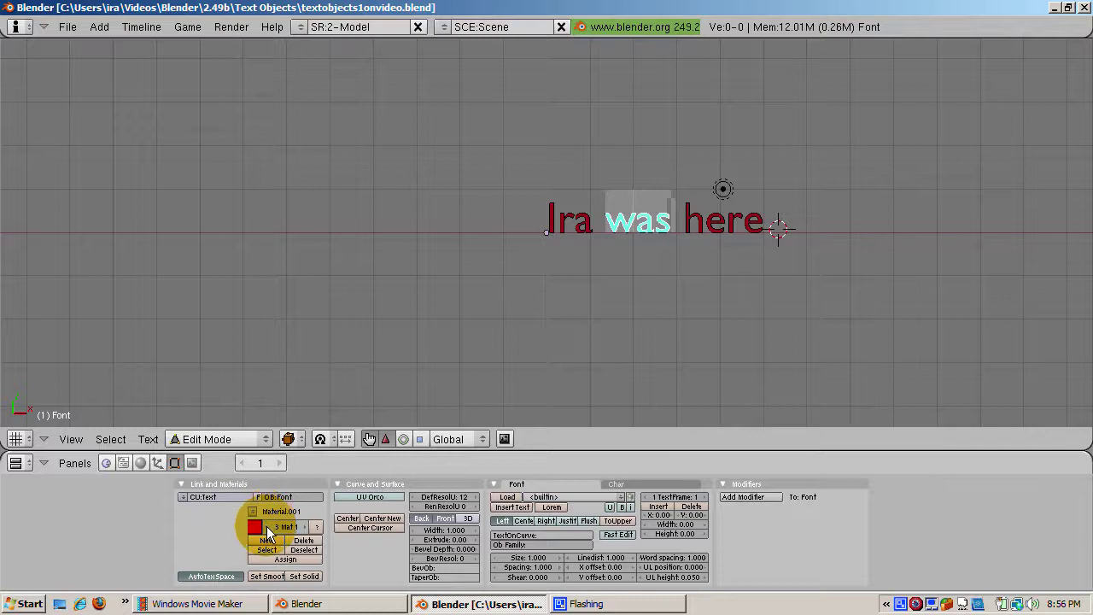
click(304, 528)
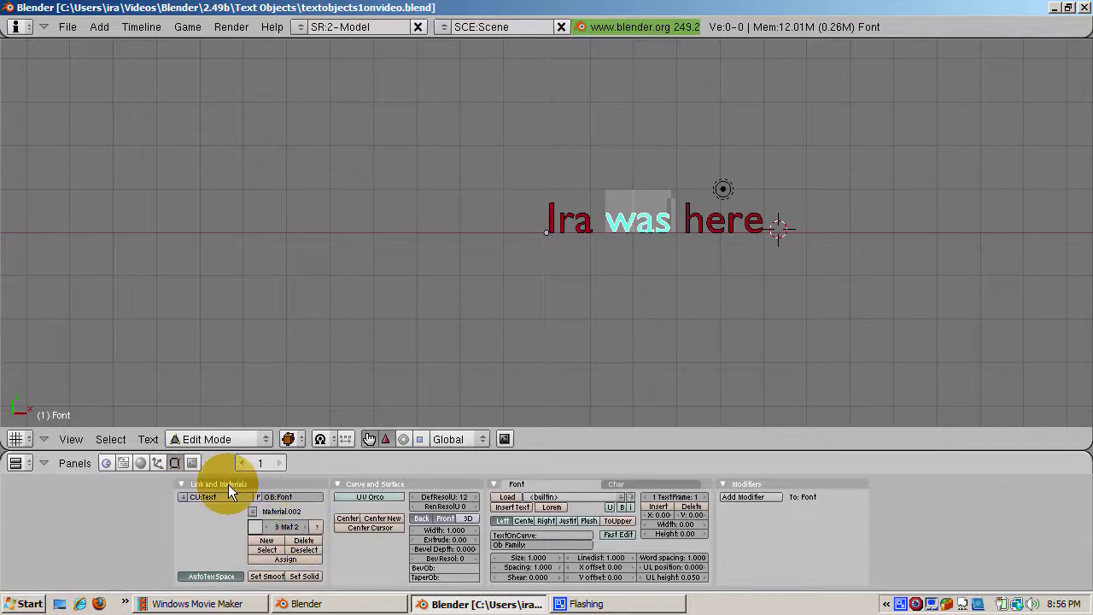
click(140, 463)
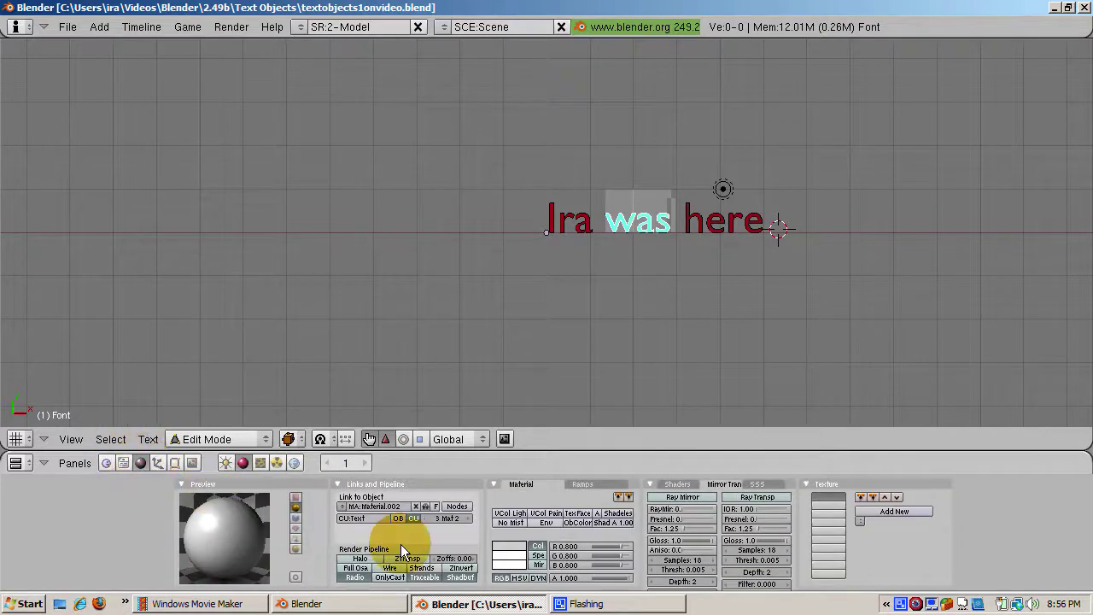
mouse_move(619, 547)
mouse_down()
mouse_move(592, 550)
mouse_move(592, 565)
mouse_move(637, 557)
mouse_up()
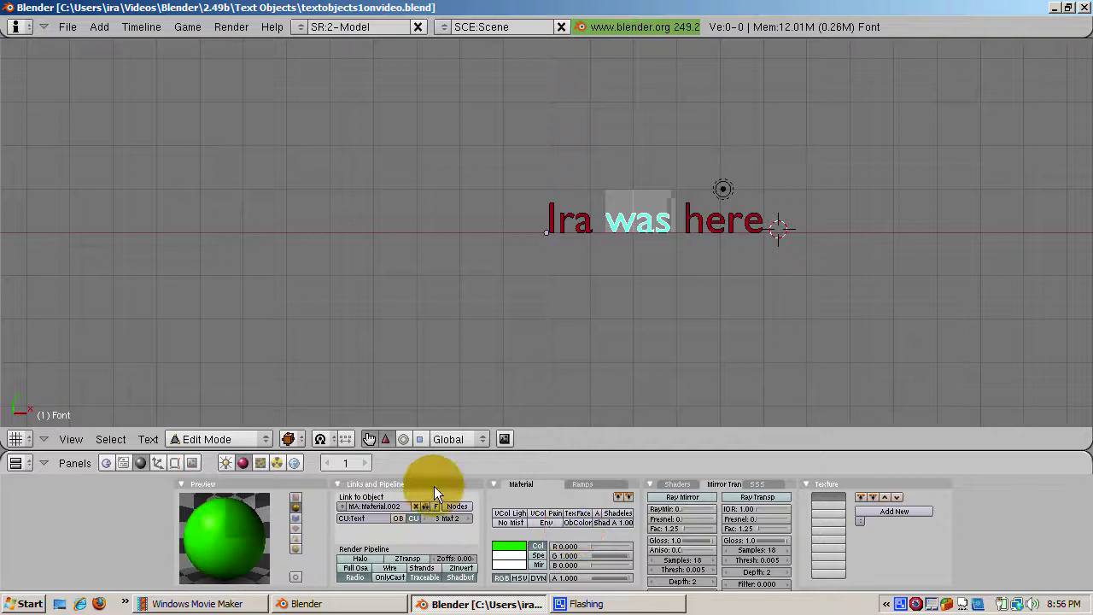
click(175, 462)
click(271, 559)
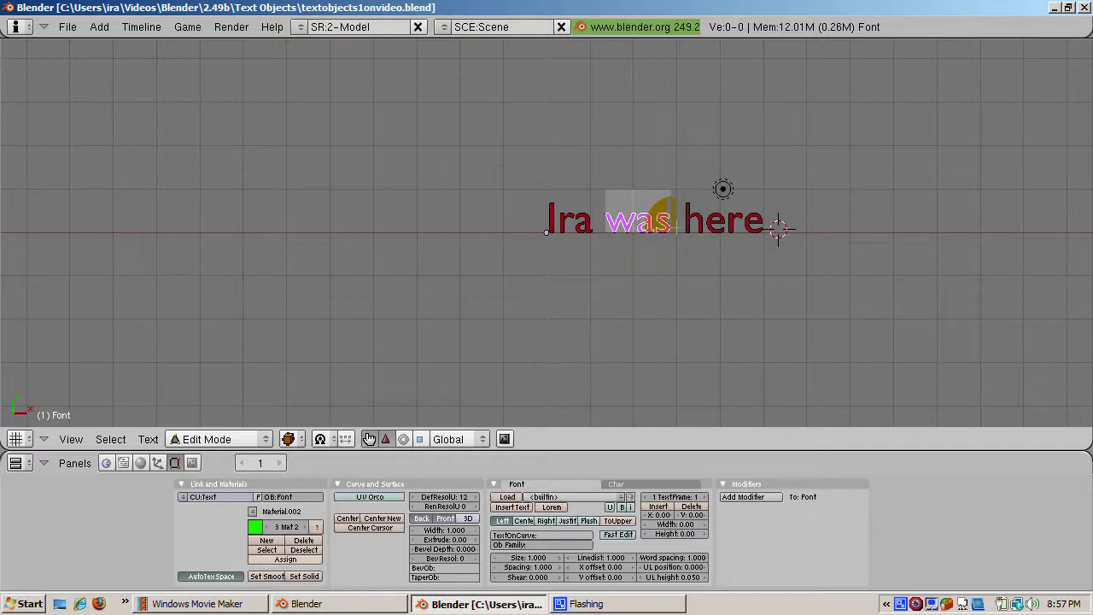
Step: Color the third material, Material.003, blue by setting R and G to 0.000, and assign it to the word "here"
key(Right)
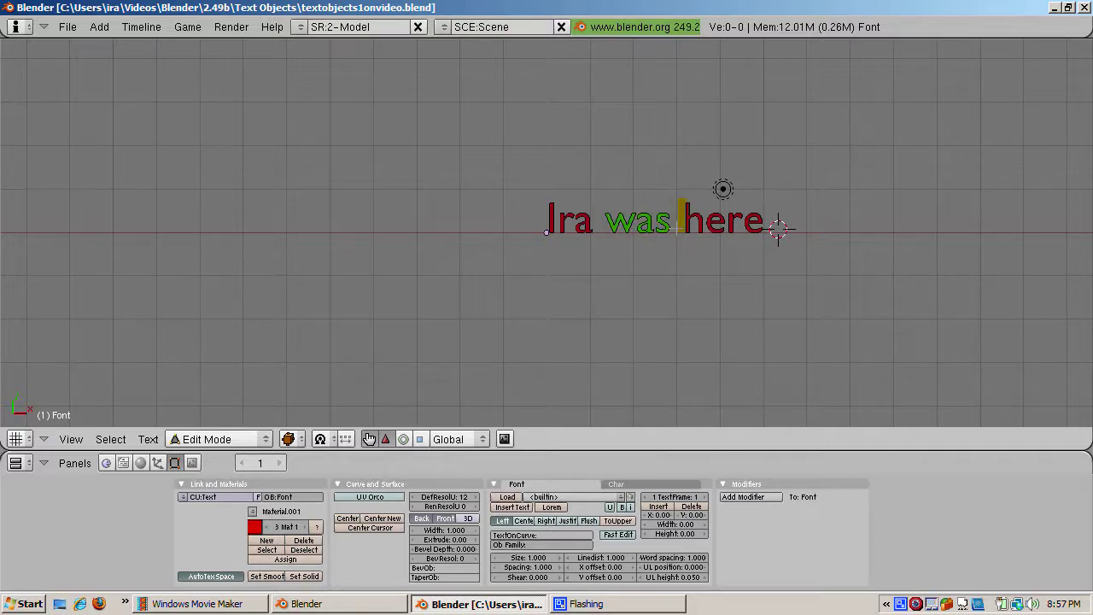
key(shift+Right)
key(shift+Right)
key(shift+Right)
key(shift+Right)
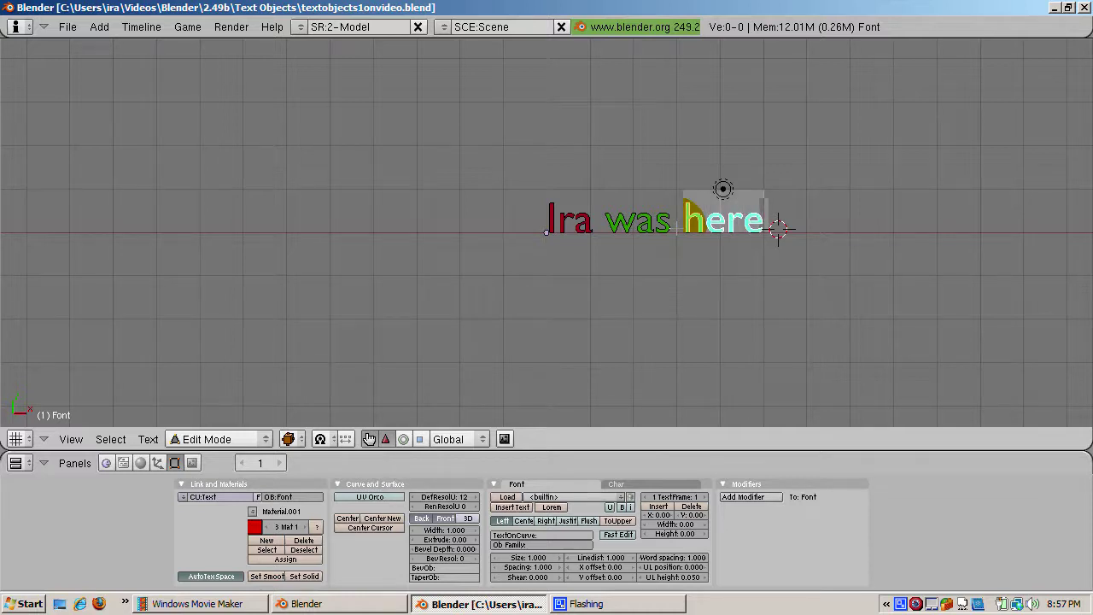
click(305, 529)
click(305, 530)
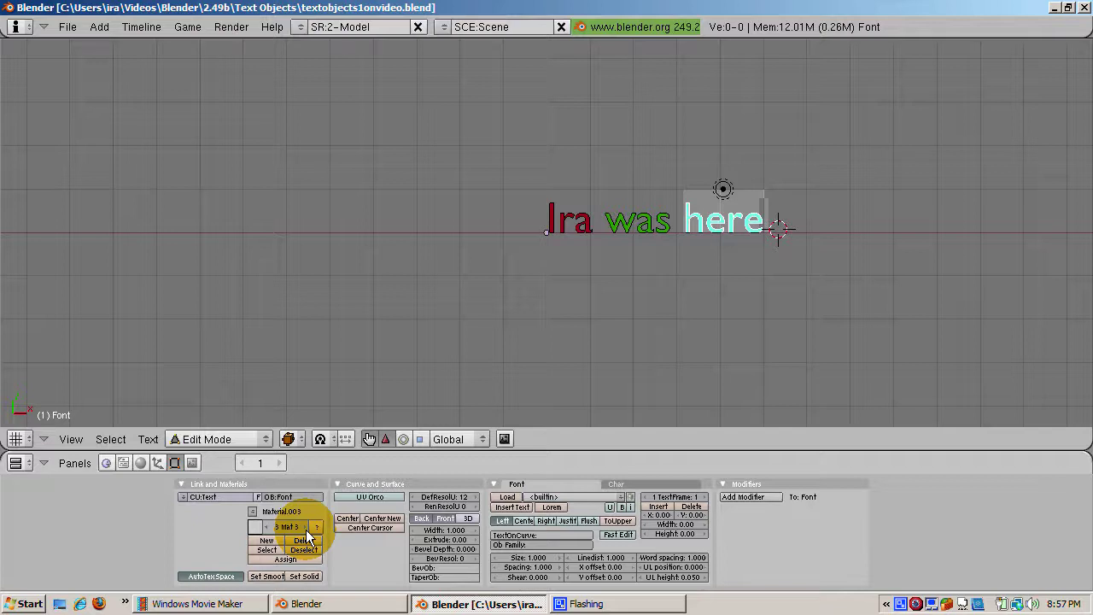
click(139, 464)
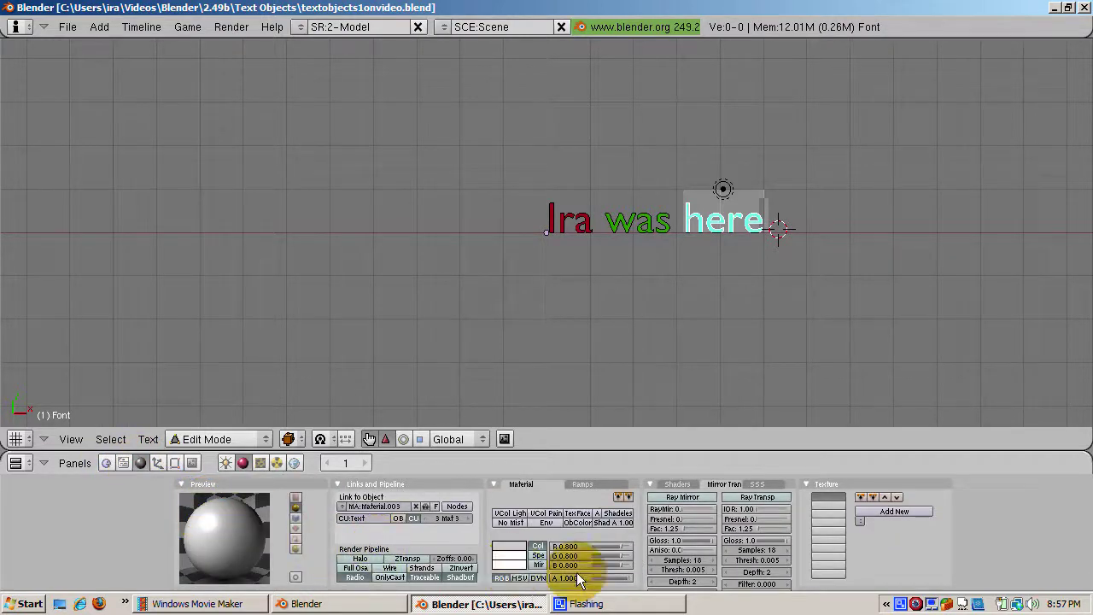
drag(634, 544, 555, 555)
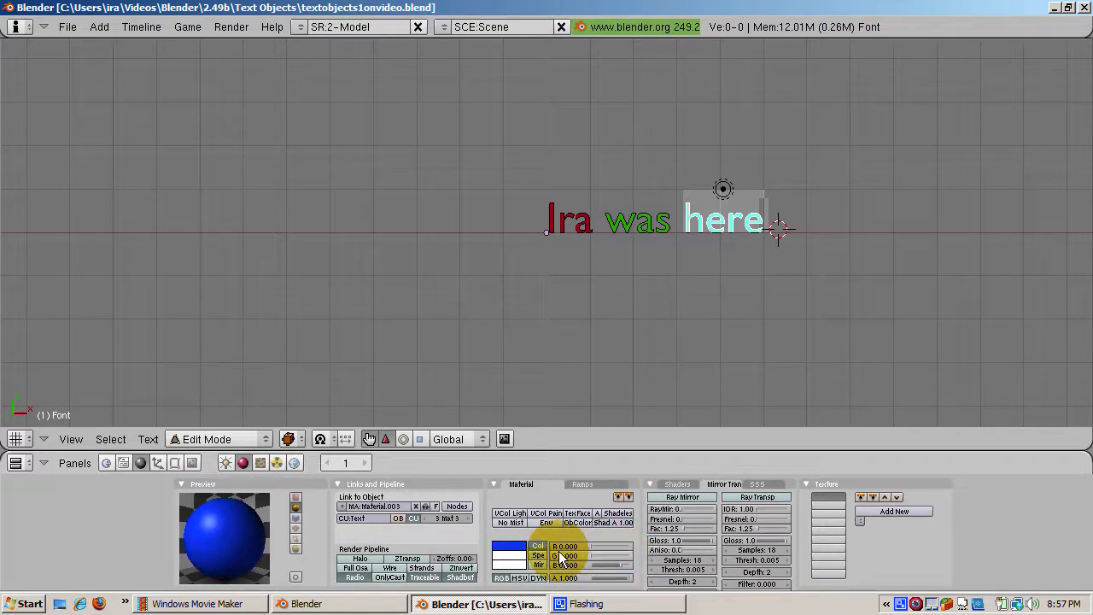
click(175, 463)
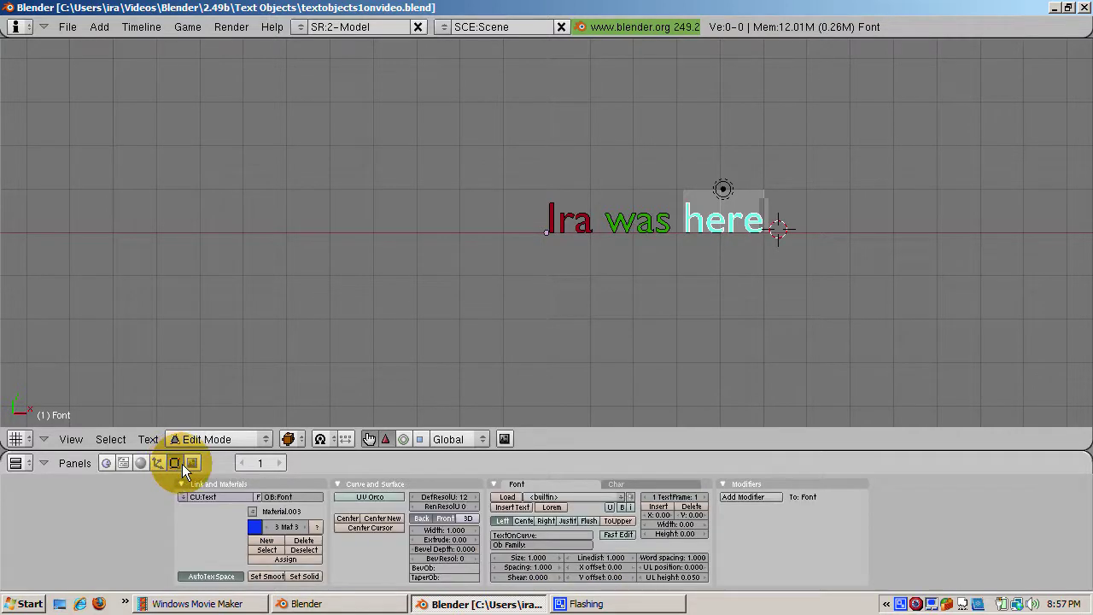
click(270, 559)
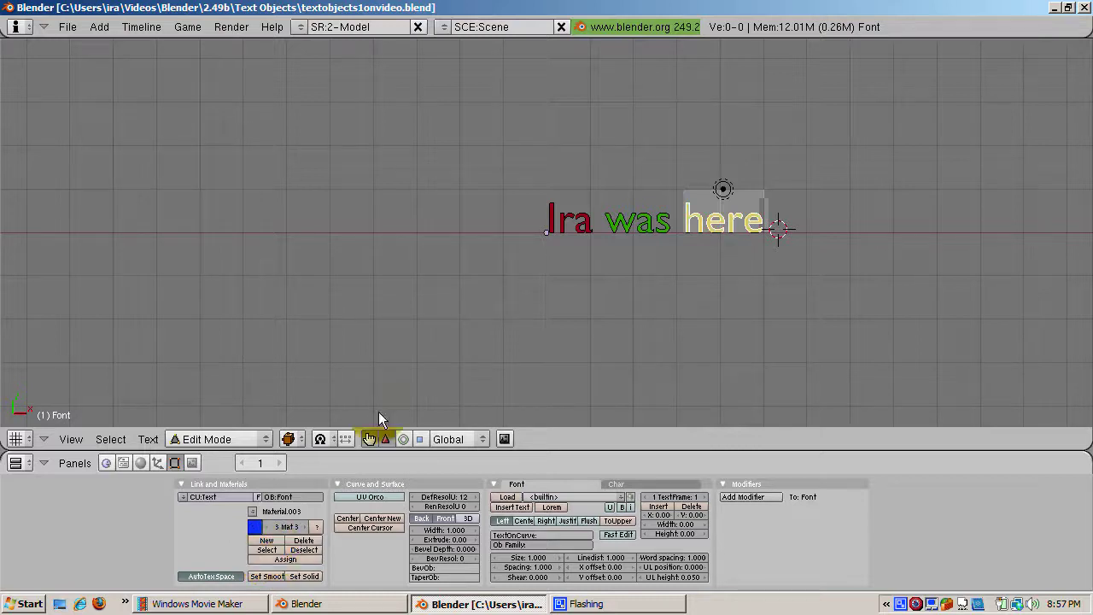
key(Left)
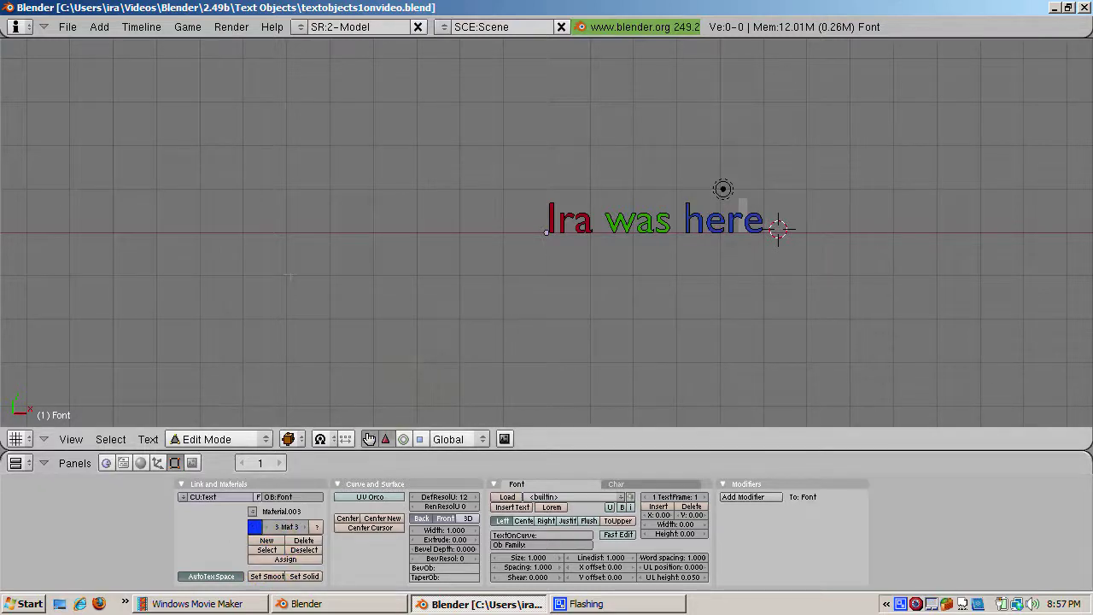
Step: In Object Mode, add a Bezier Circle in the empty area to the left of the text and scale it by 3
click(308, 228)
key(Tab)
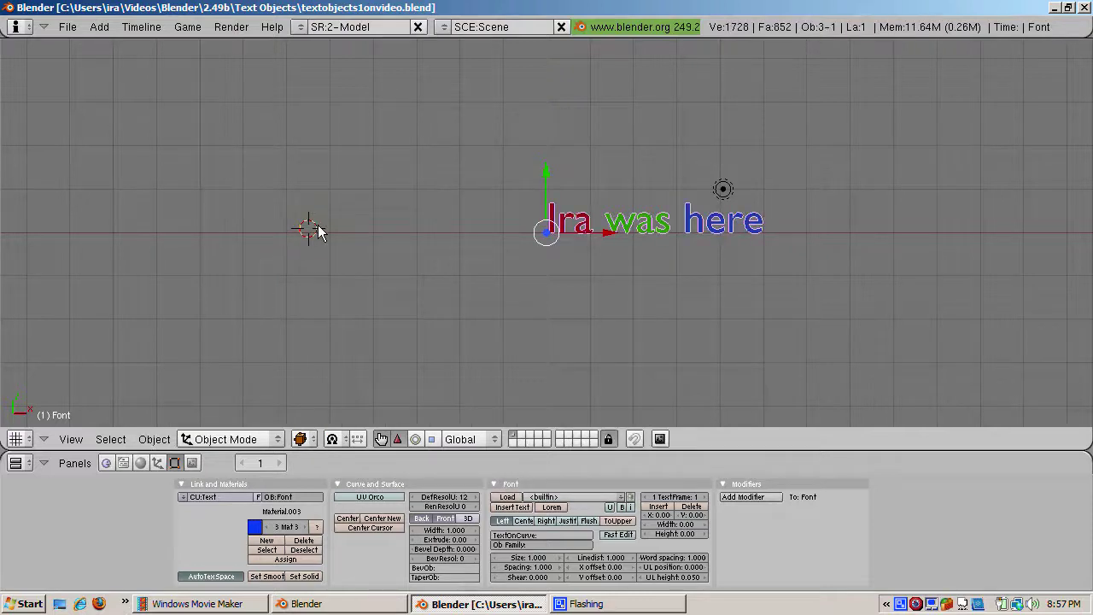
key(space)
mouse_move(402, 240)
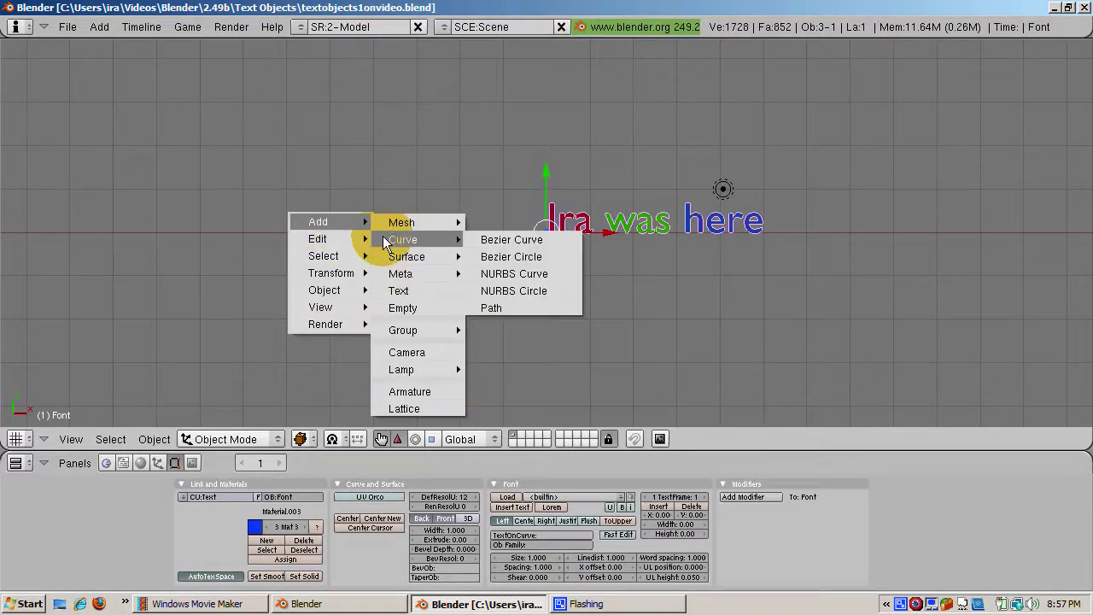
click(489, 257)
key(s)
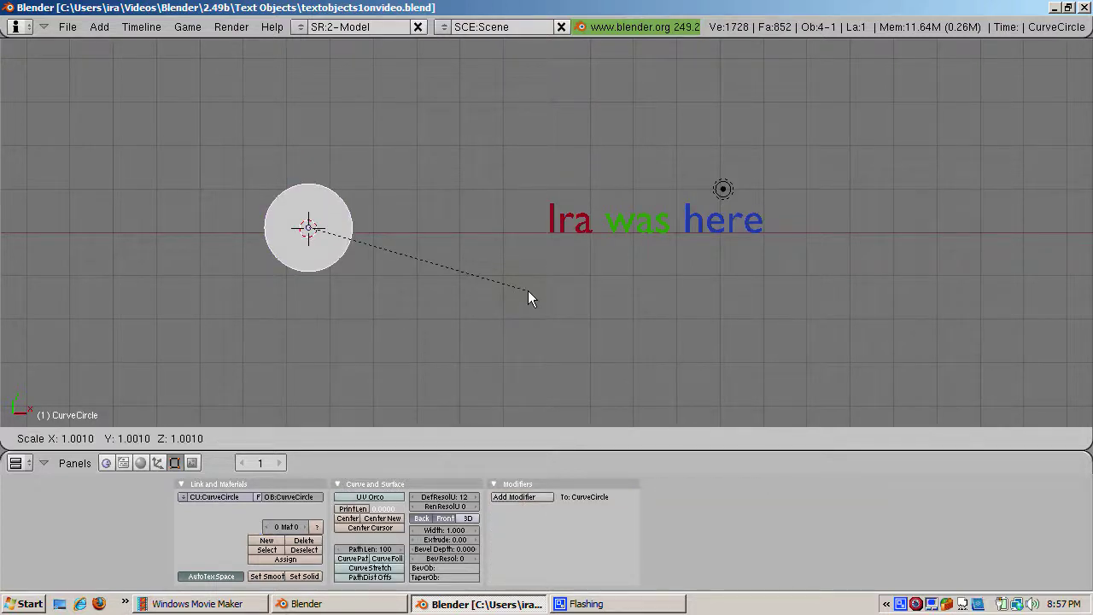
text(3)
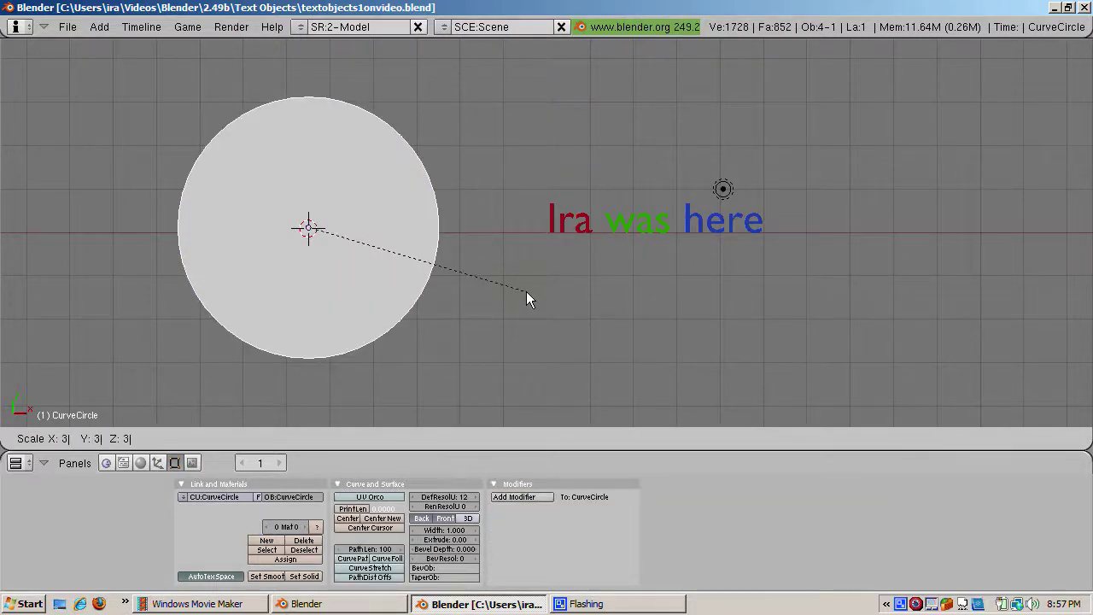
key(Return)
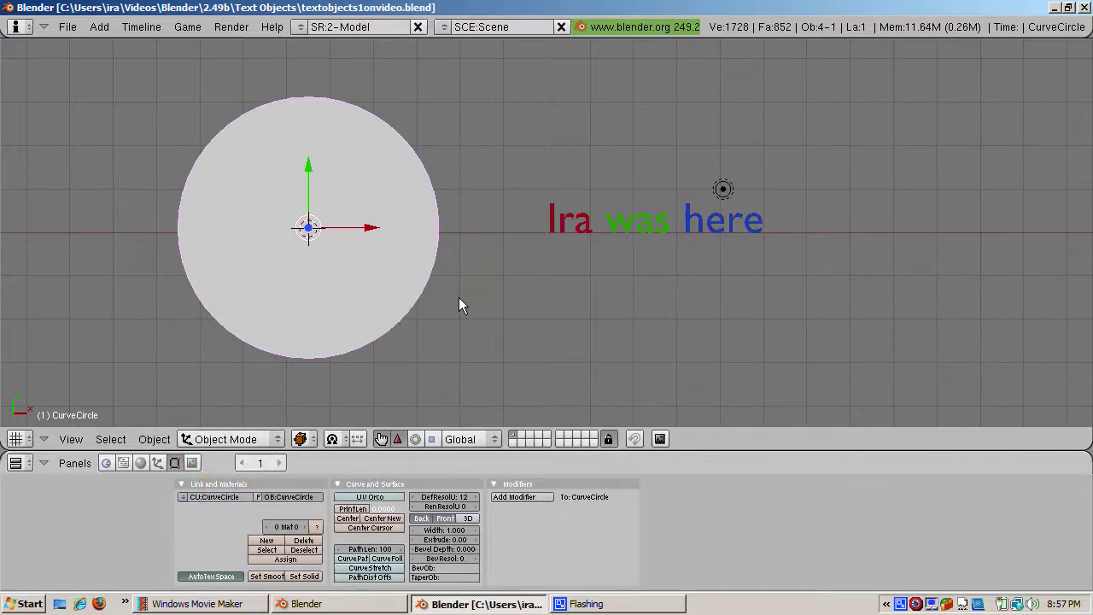
Step: Make the text object follow the circle by setting its TextOnCurve to CurveCircle
right_click(656, 211)
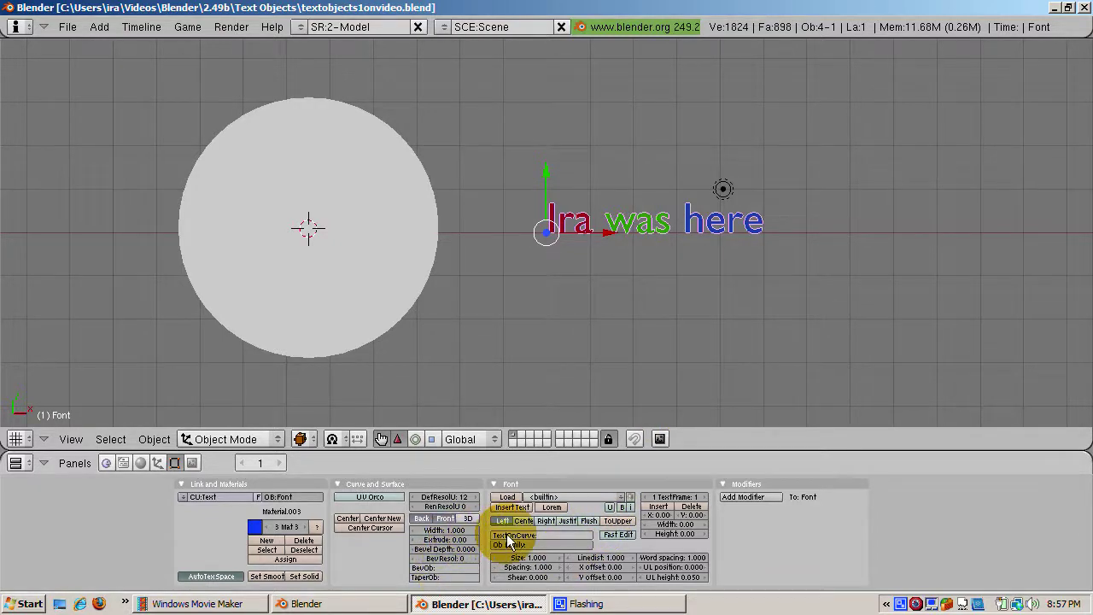
click(541, 536)
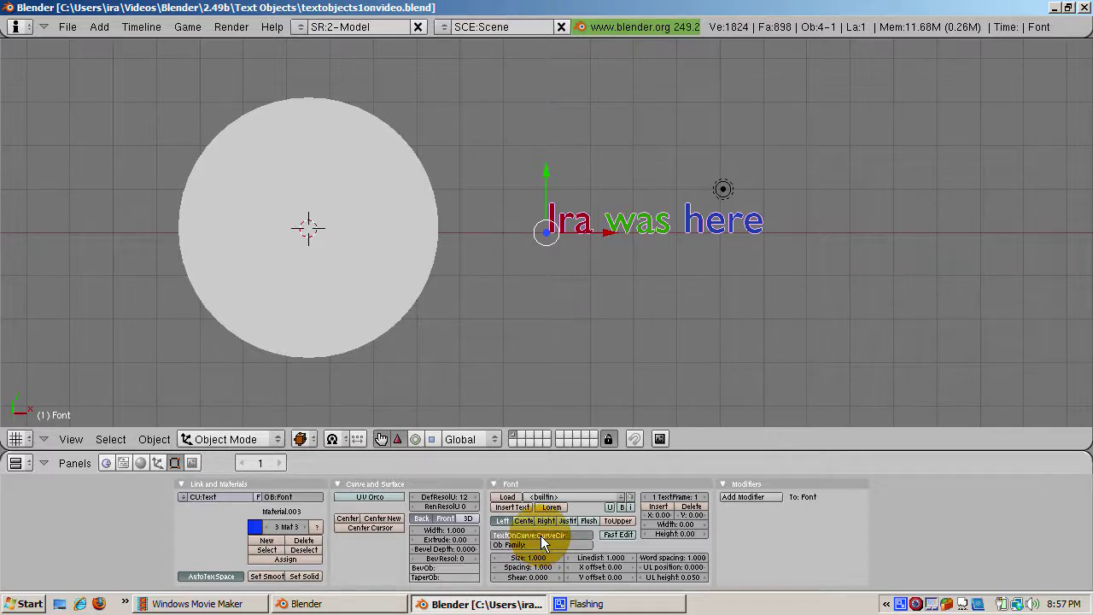
key(Return)
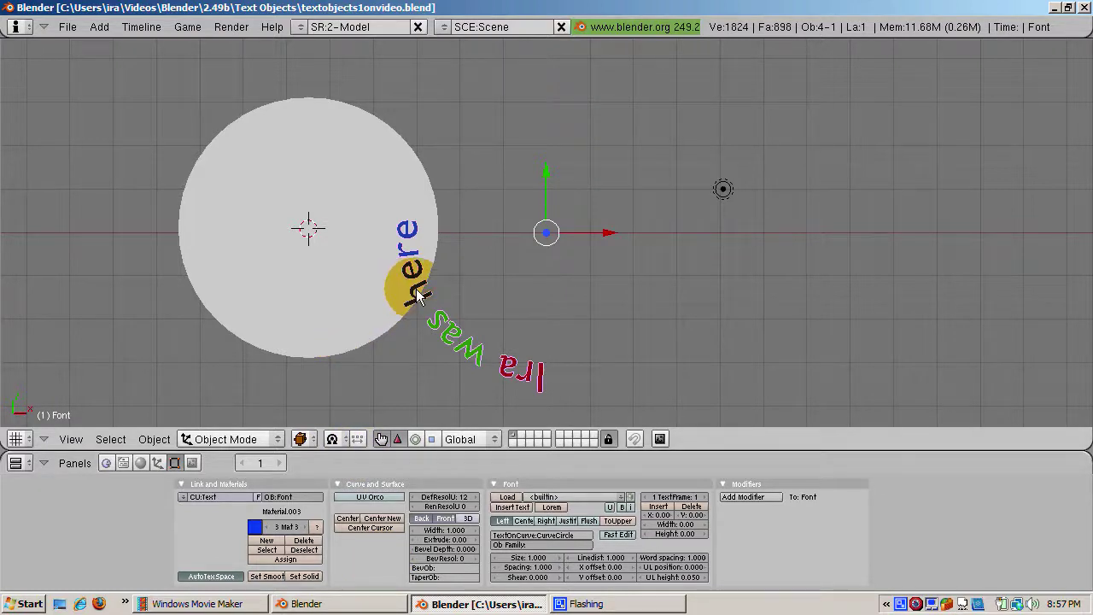
Step: Rotate the curved text object about its origin
key(r)
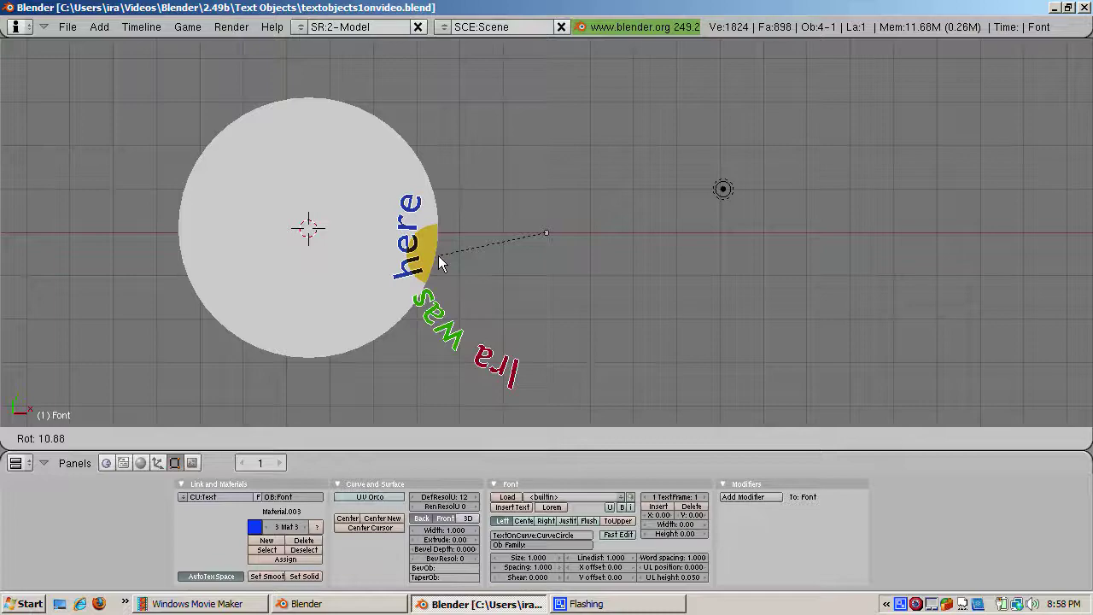